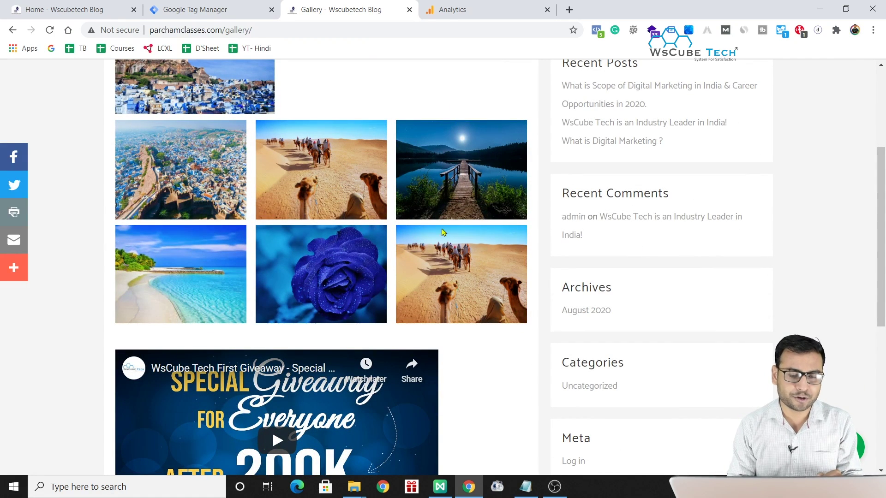
Step: Switch from the gallery page to Google Tag Manager and start a new tag in the Default Workspace
scroll(409, 199, down, 1)
scroll(408, 200, down, 1)
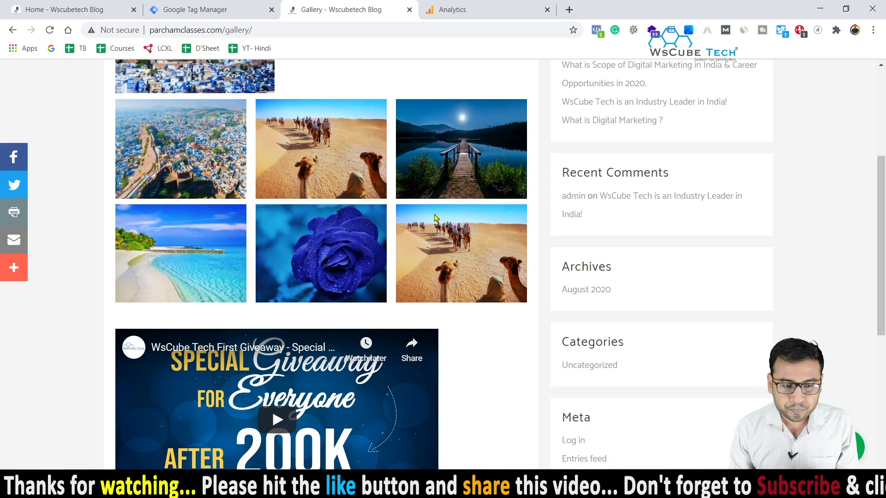
click(229, 10)
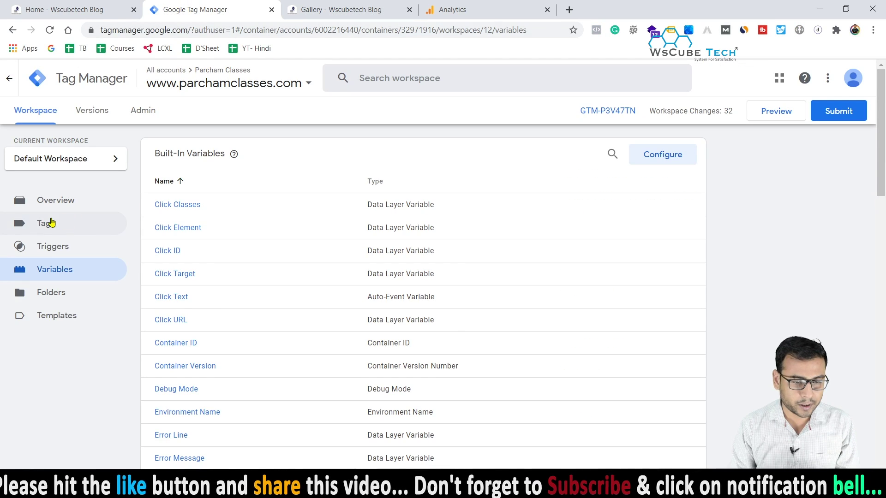
click(50, 223)
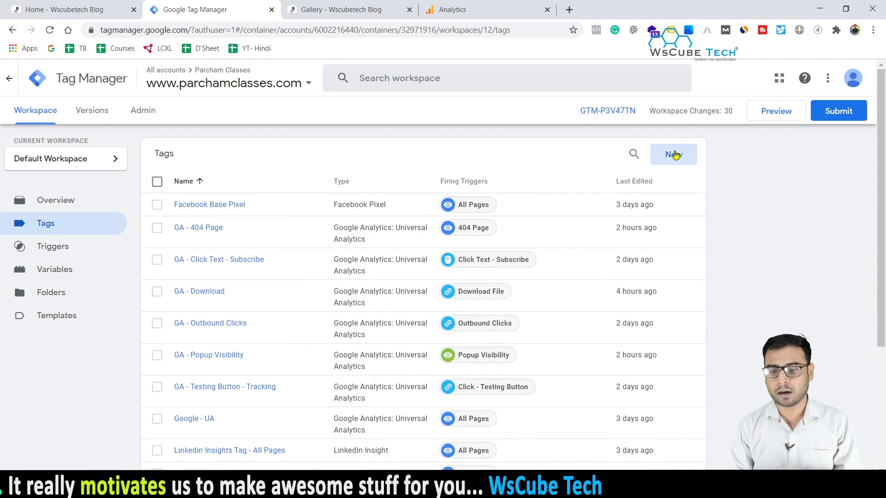
click(673, 154)
Step: Name the new tag "cHTML - hover"
click(250, 77)
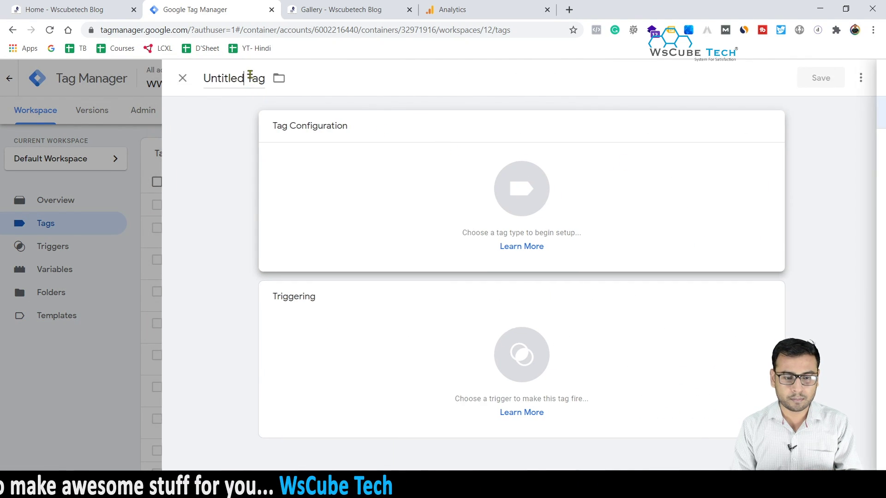
click(250, 74)
click(257, 76)
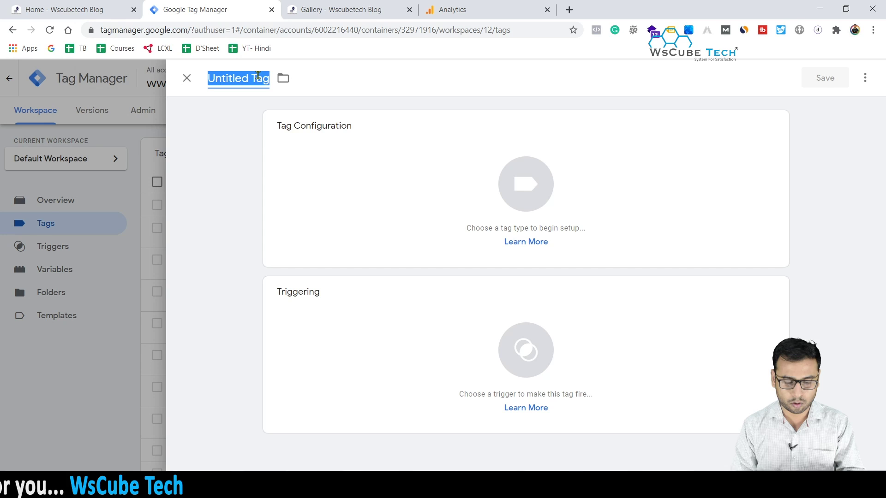
text(CHTML)
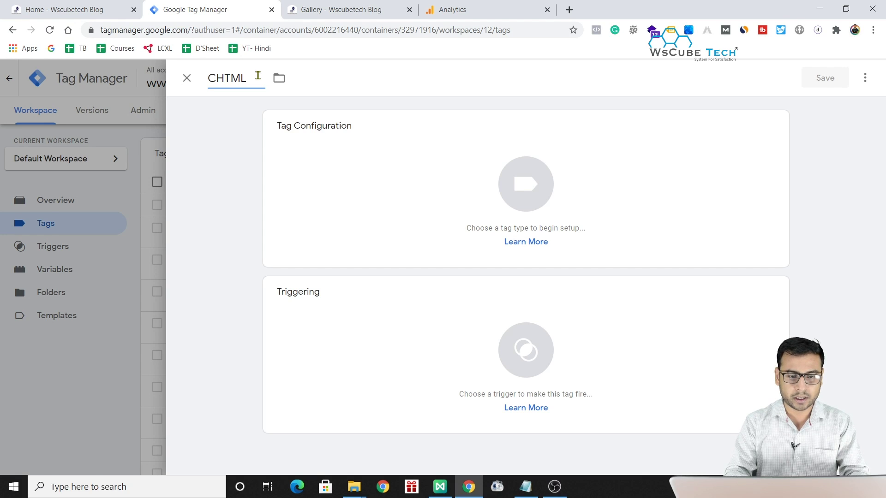
key(BackSpace)
key(BackSpace)
key(BackSpace)
key(BackSpace)
key(BackSpace)
text(cHT)
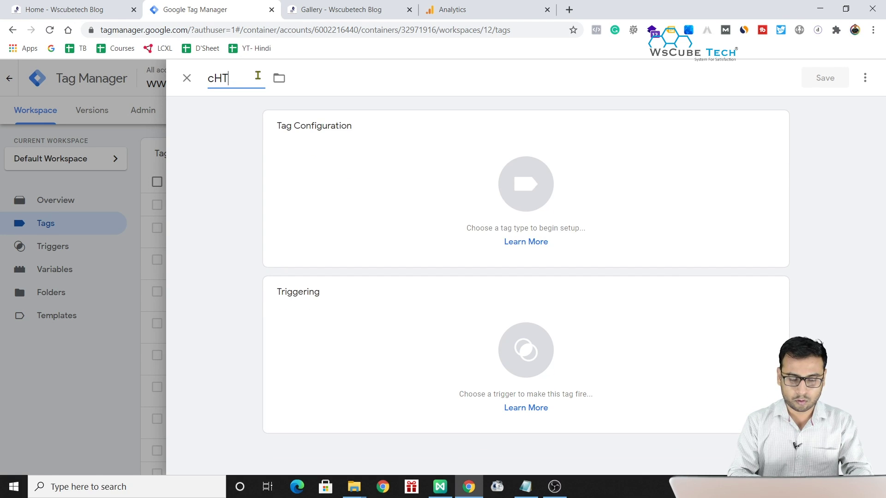
text(ML - hover)
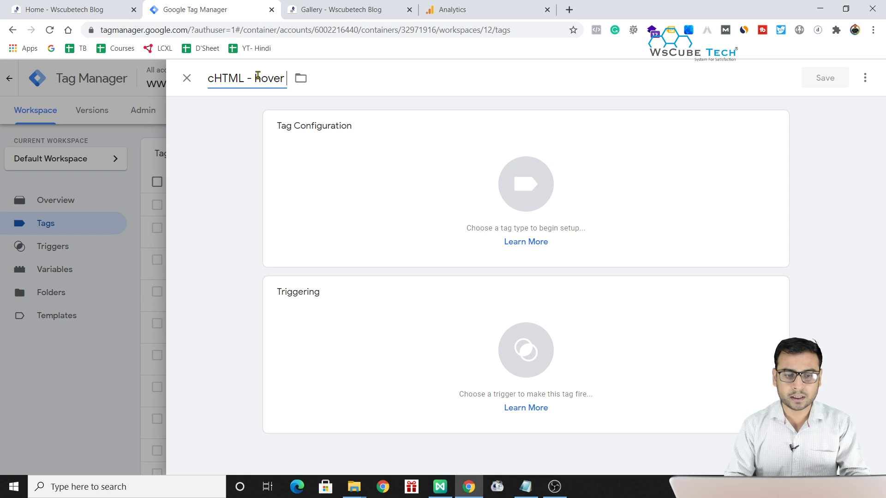
Step: Set the tag type of the cHTML - hover tag to Custom HTML
click(355, 167)
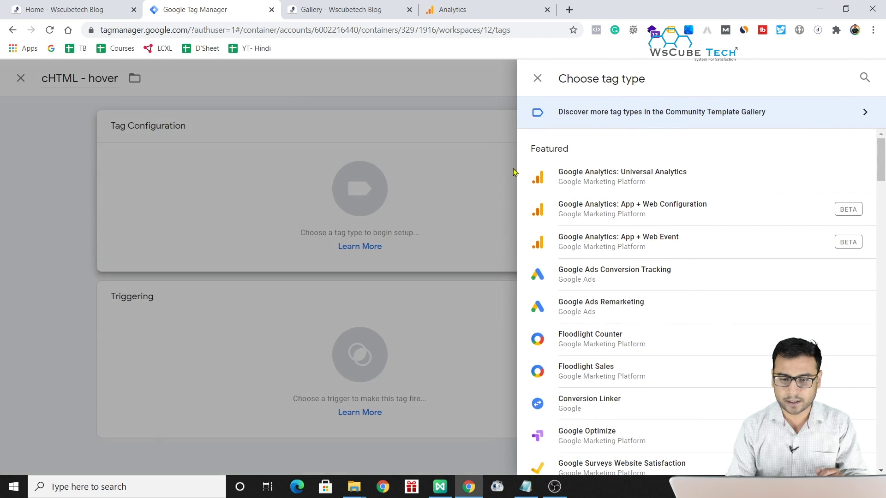
scroll(634, 304, down, 3)
scroll(634, 311, down, 1)
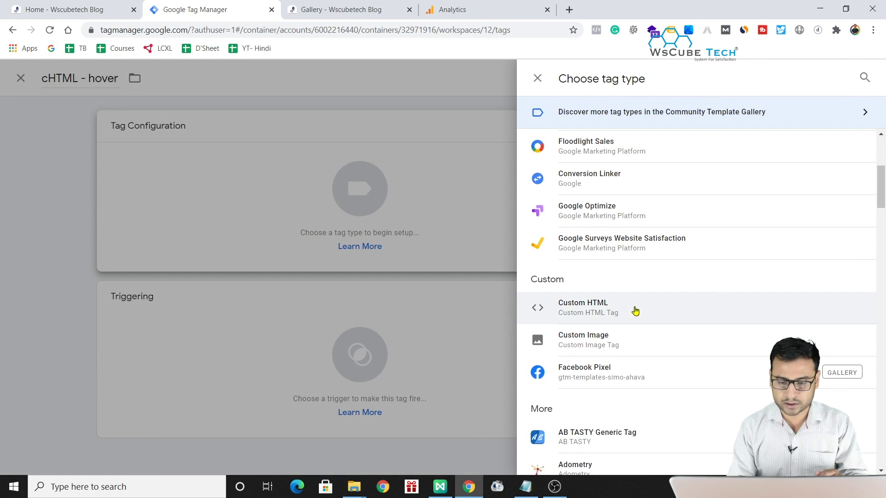
click(584, 305)
Step: Switch to Notepad, widen its window and copy the whole text containing the hover-tracking script
click(525, 490)
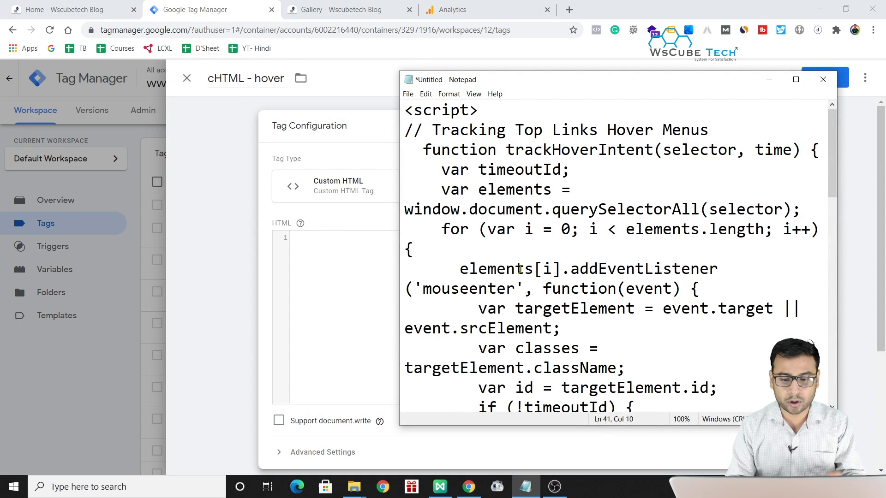
click(523, 269)
drag(559, 75, 343, 27)
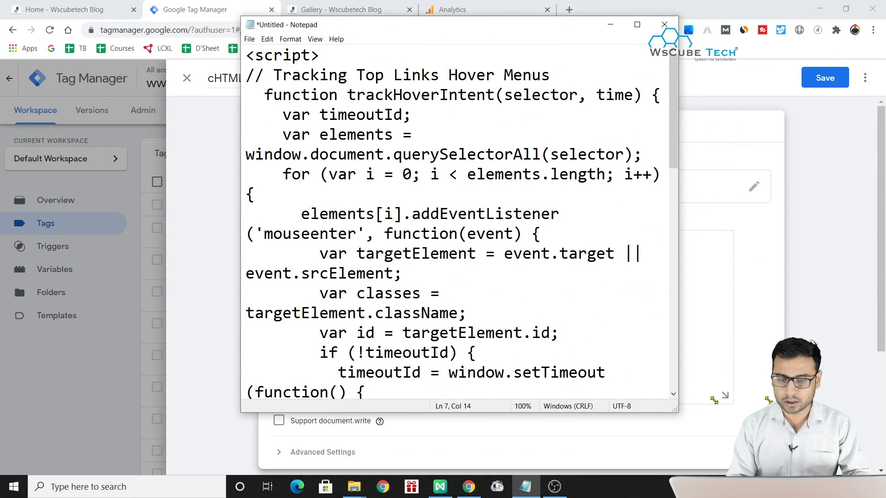
drag(715, 401, 883, 426)
scroll(619, 322, down, 3)
key(ctrl+a)
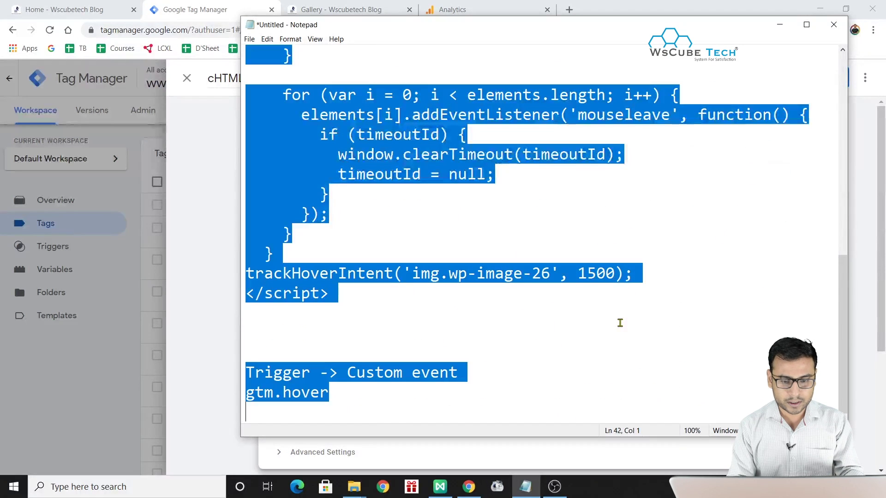
Step: Return to the cHTML - hover tag in Tag Manager and paste the copied script into its HTML code
click(201, 332)
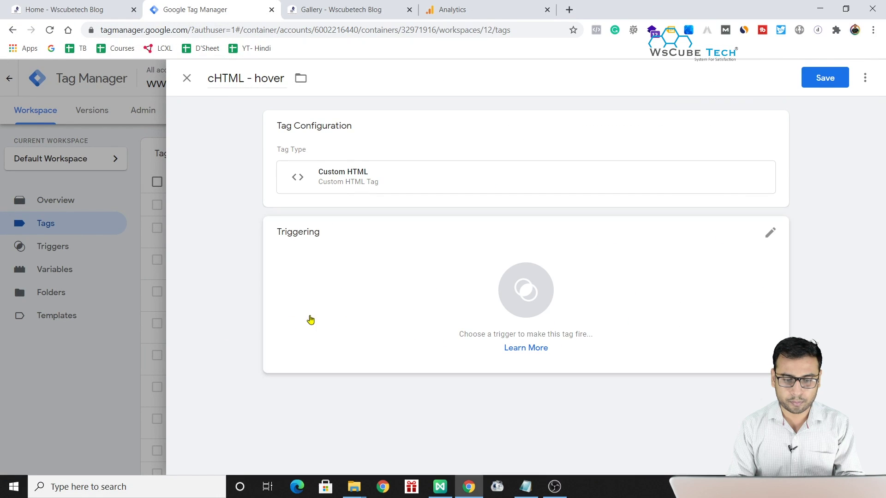
click(427, 231)
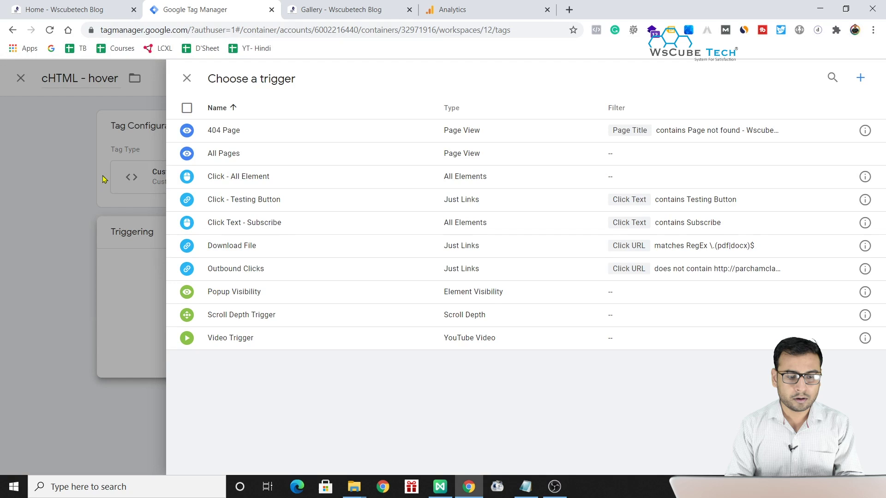
click(104, 179)
click(402, 174)
click(336, 243)
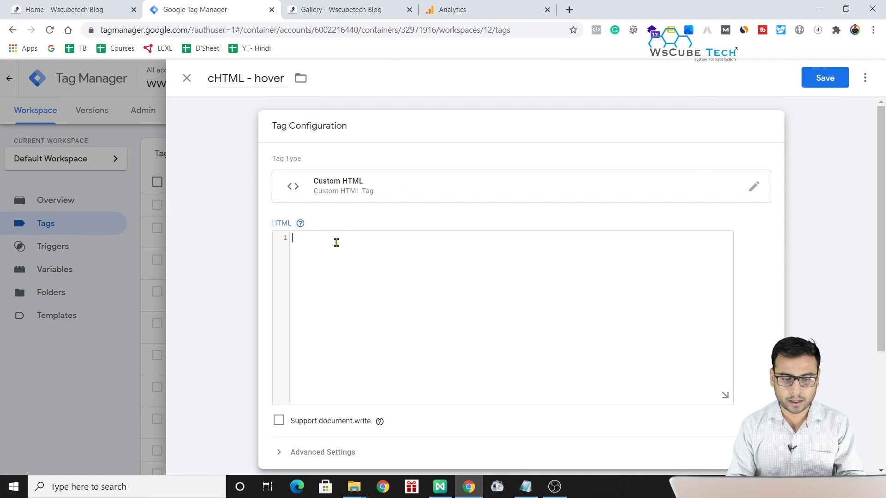
key(ctrl+v)
Step: Delete the two trigger note lines and surplus blank lines below the closing script tag in the HTML code
scroll(381, 301, up, 2)
scroll(381, 301, down, 2)
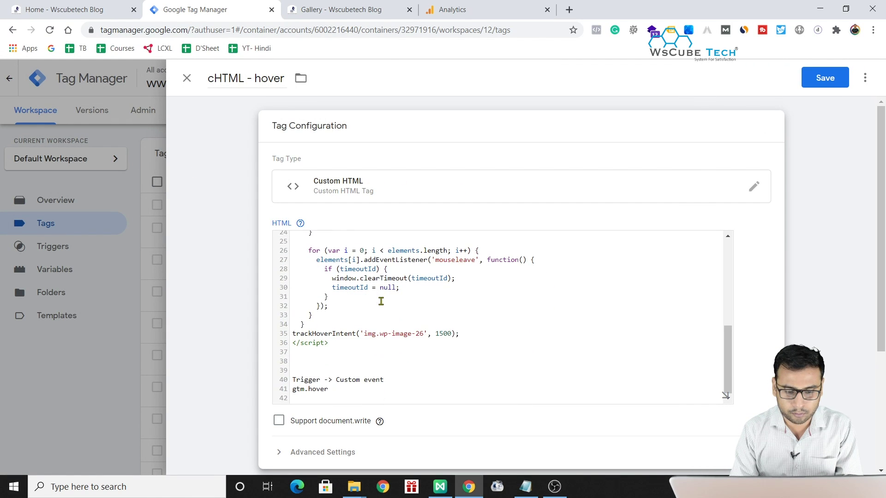
drag(331, 397, 287, 374)
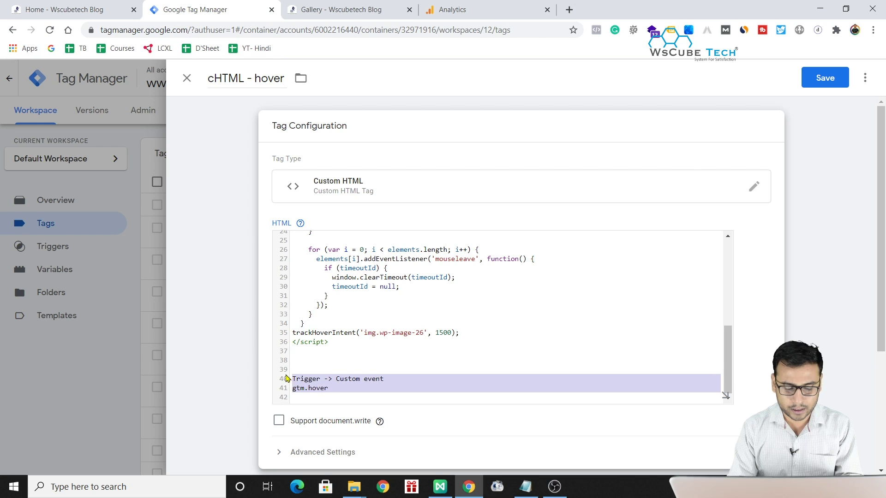
key(BackSpace)
key(BackSpace)
key(BackSpace)
key(BackSpace)
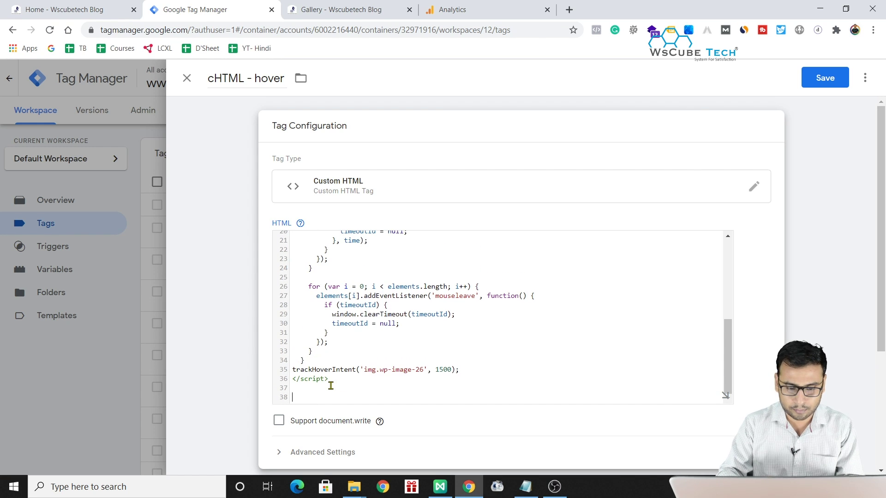
Step: Compare the image selector in the script's trackHoverIntent call with the images on the Gallery page
drag(294, 379, 382, 379)
click(391, 388)
click(384, 379)
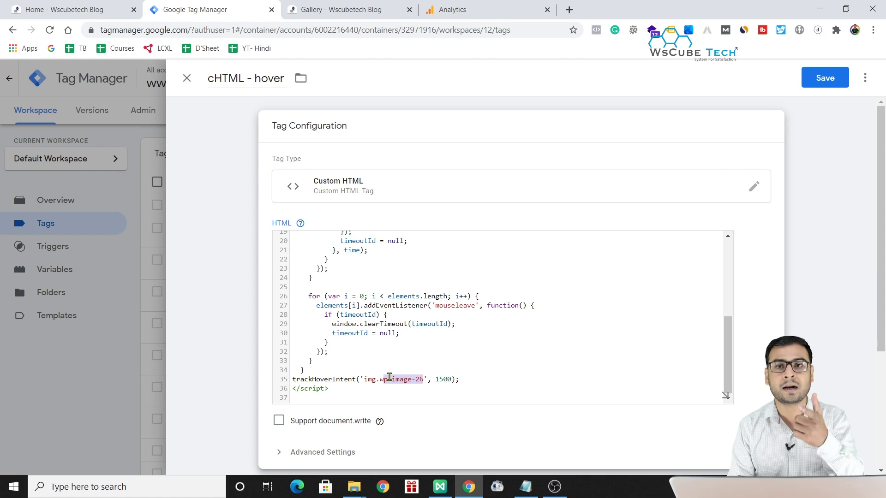
click(337, 9)
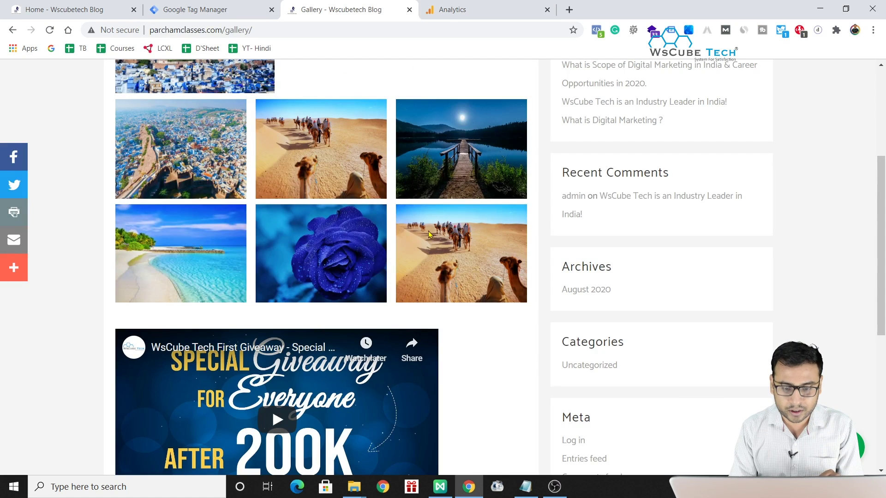
click(203, 9)
click(337, 9)
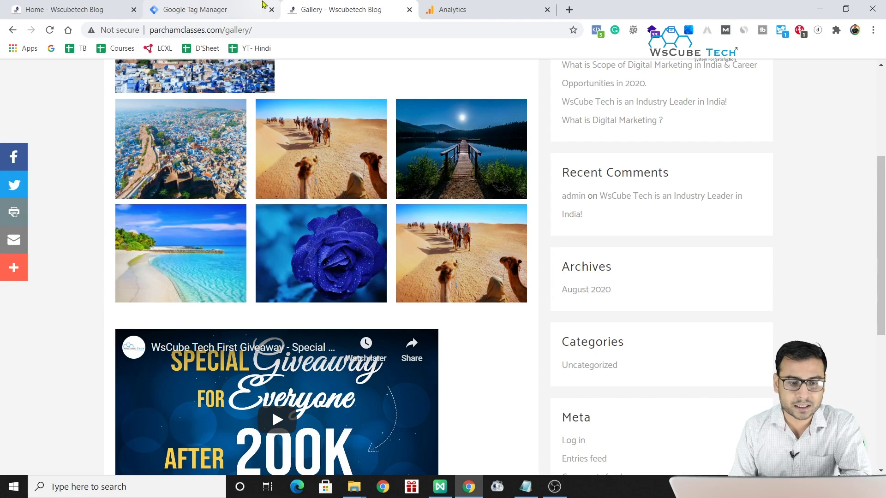
click(233, 4)
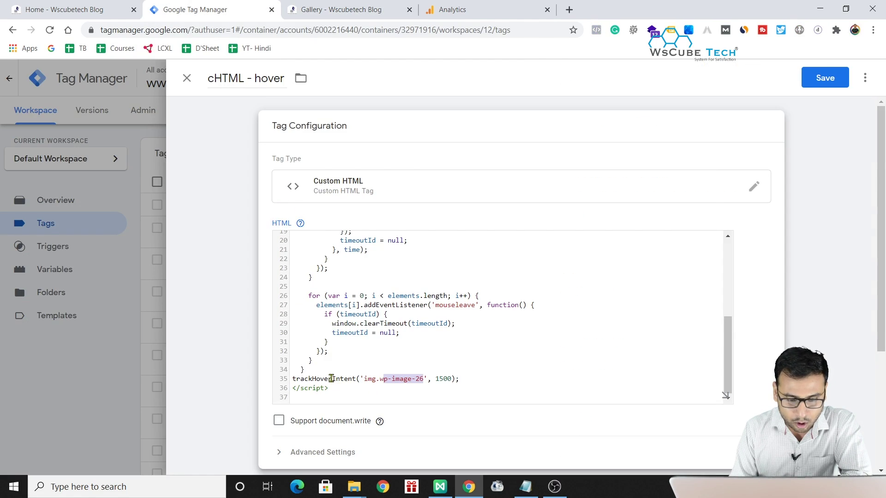
Step: Review the pasted script from its opening function through to the final trackHoverIntent call
drag(293, 379, 463, 379)
click(504, 369)
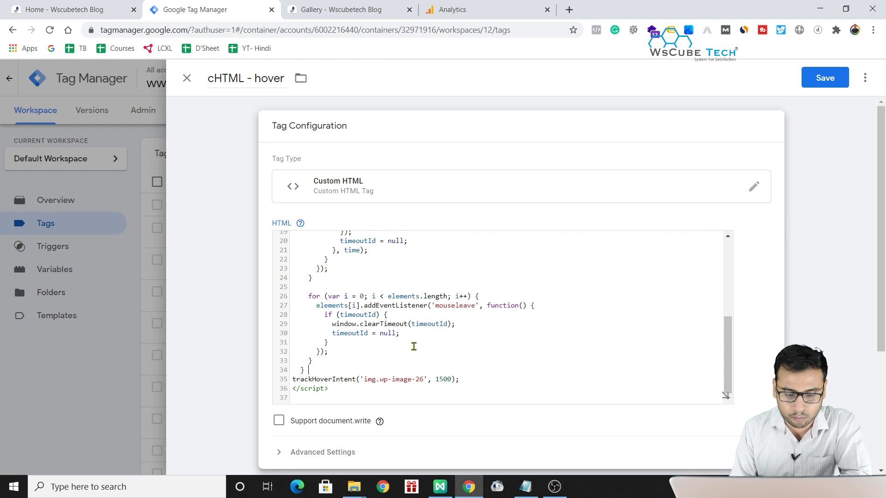
drag(317, 369, 332, 332)
click(364, 305)
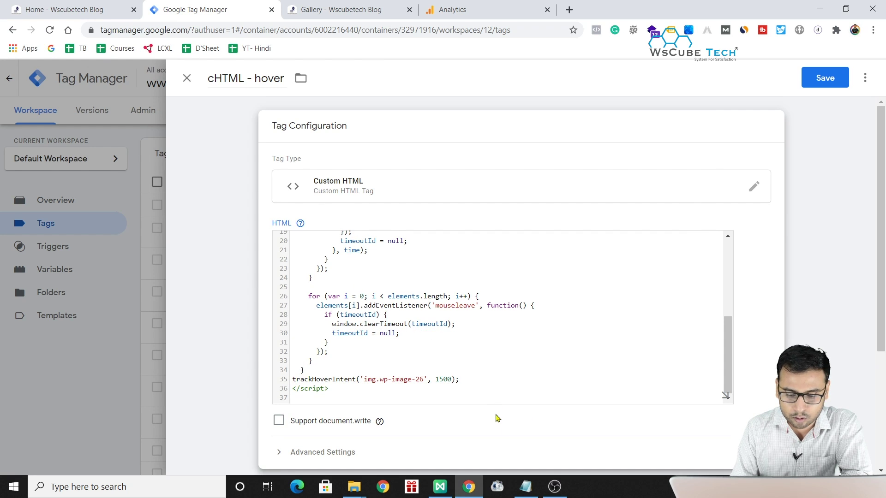
scroll(387, 328, up, 4)
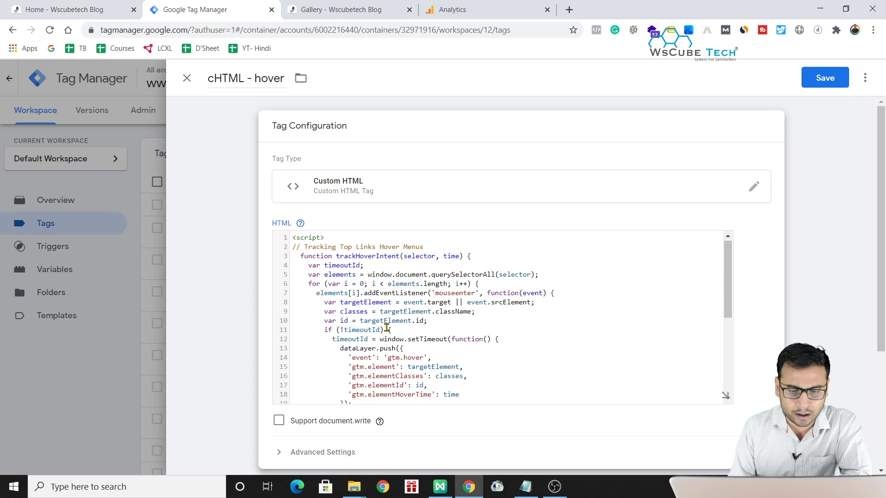
drag(293, 242, 414, 338)
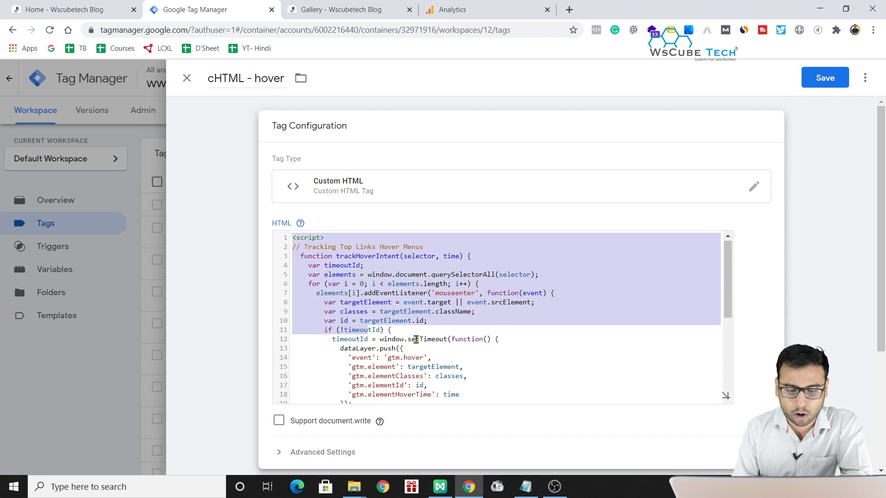
click(414, 338)
scroll(415, 339, down, 4)
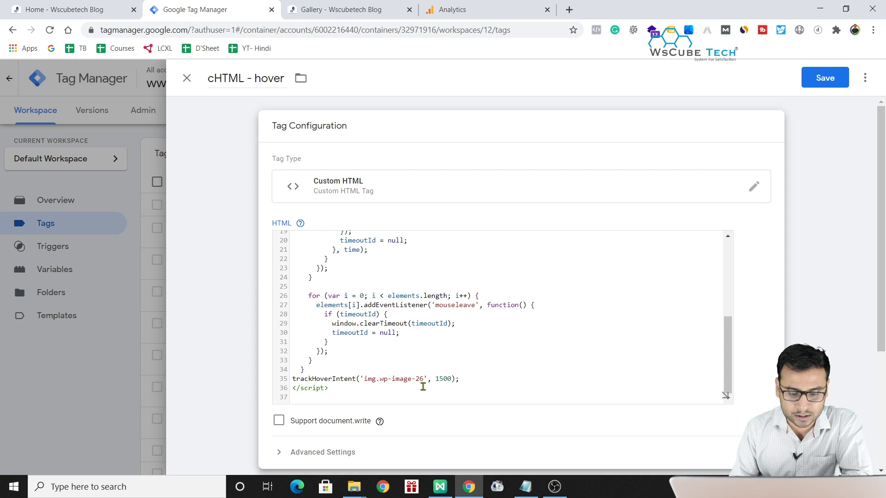
scroll(371, 375, down, 1)
drag(294, 360, 473, 359)
click(473, 359)
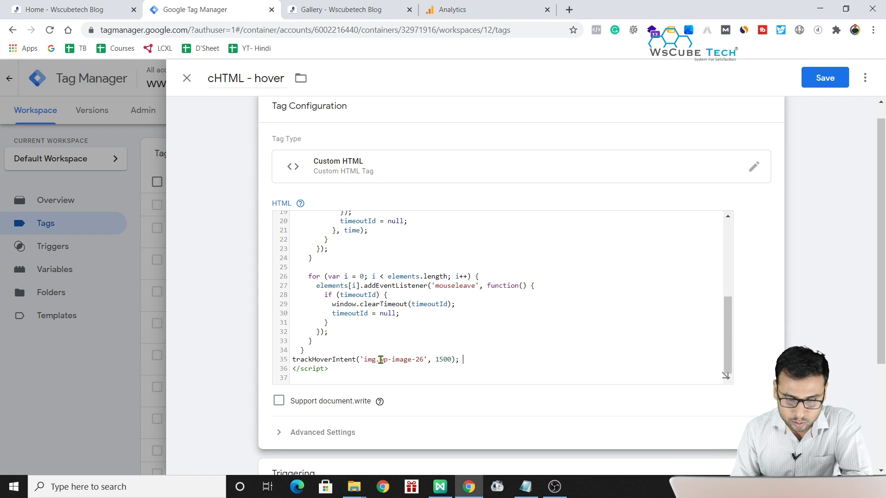
Step: Inspect the last camel image on the Gallery page and highlight its class wp-image-26 in the element code
drag(380, 360, 420, 359)
click(333, 6)
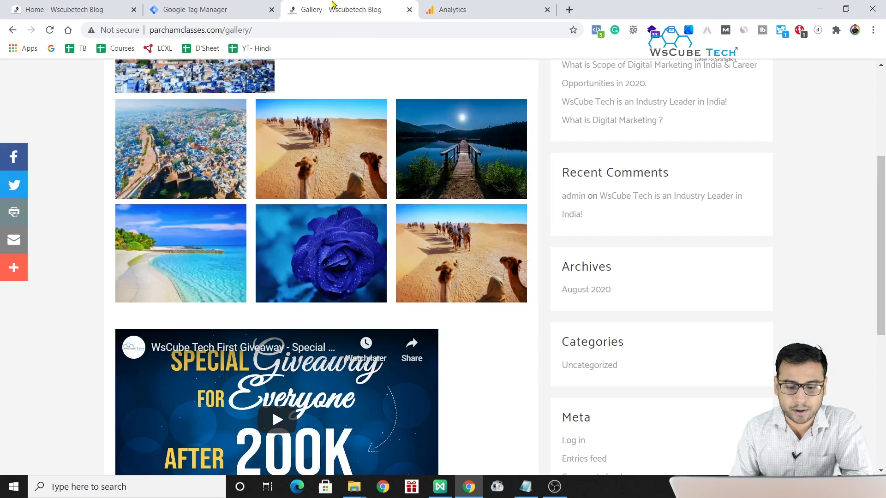
right_click(460, 256)
click(502, 351)
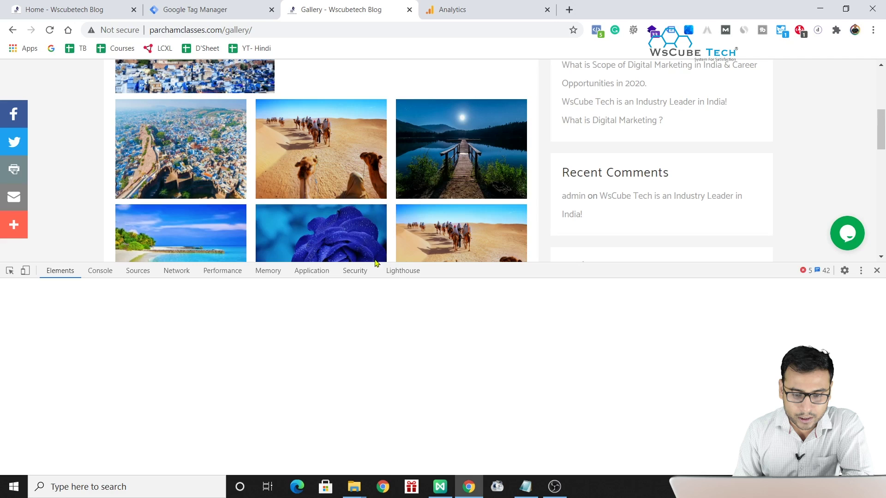
drag(389, 265, 396, 173)
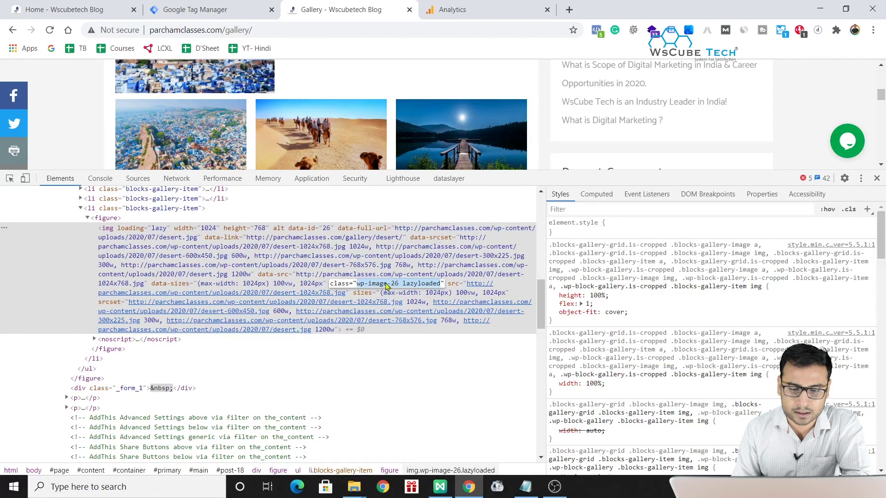
double_click(413, 286)
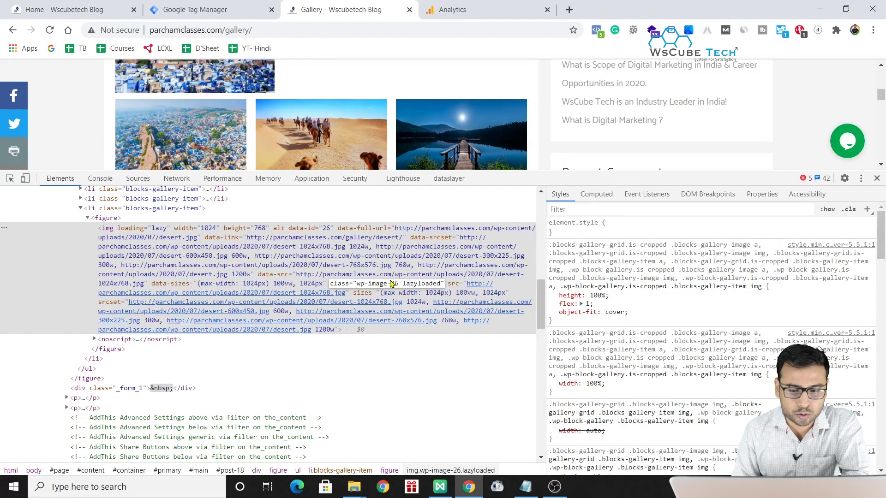
scroll(408, 329, up, 1)
drag(357, 319, 401, 320)
Step: Check the Gallery page images with the element picker, and close the developer tools
key(ctrl+shift+c)
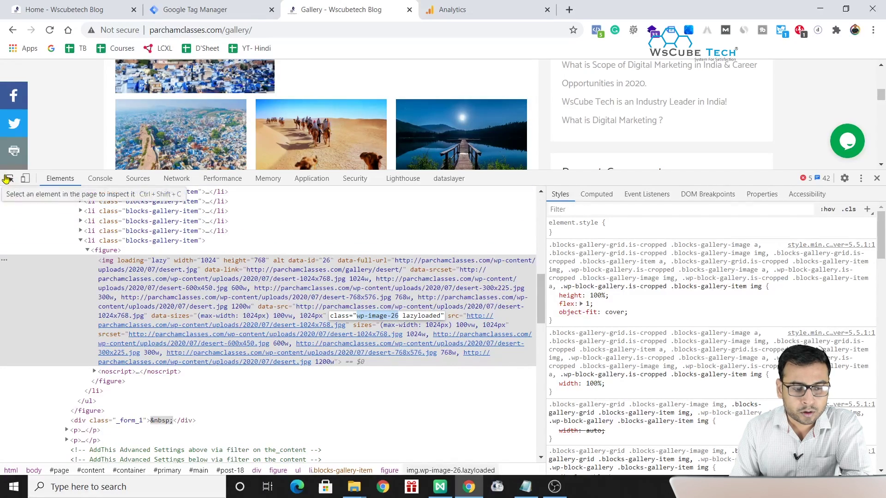
scroll(458, 145, up, 3)
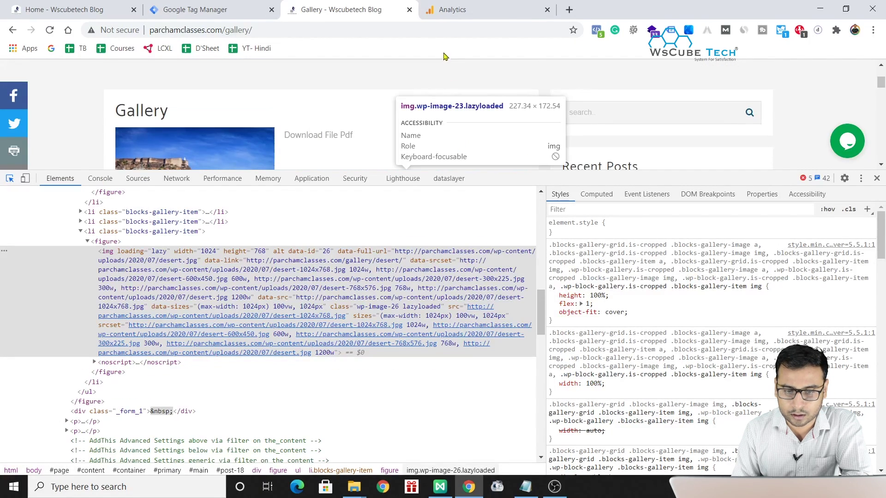
scroll(448, 108, down, 4)
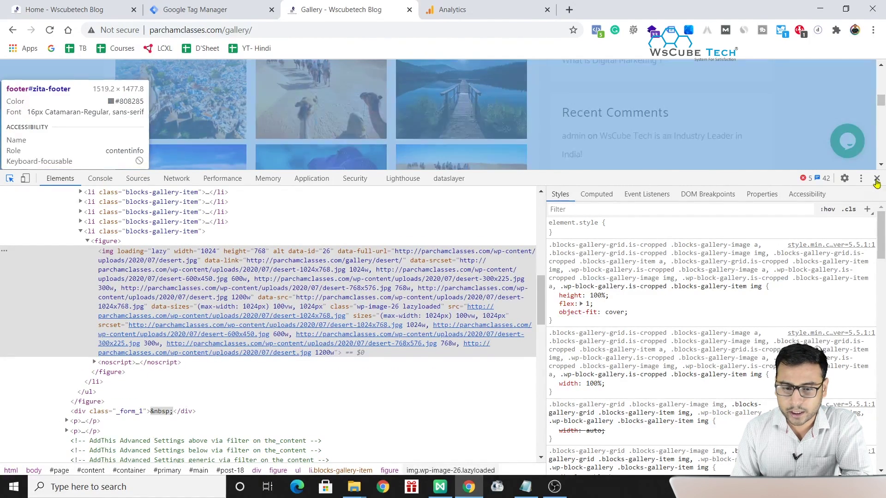
click(876, 178)
scroll(413, 130, up, 2)
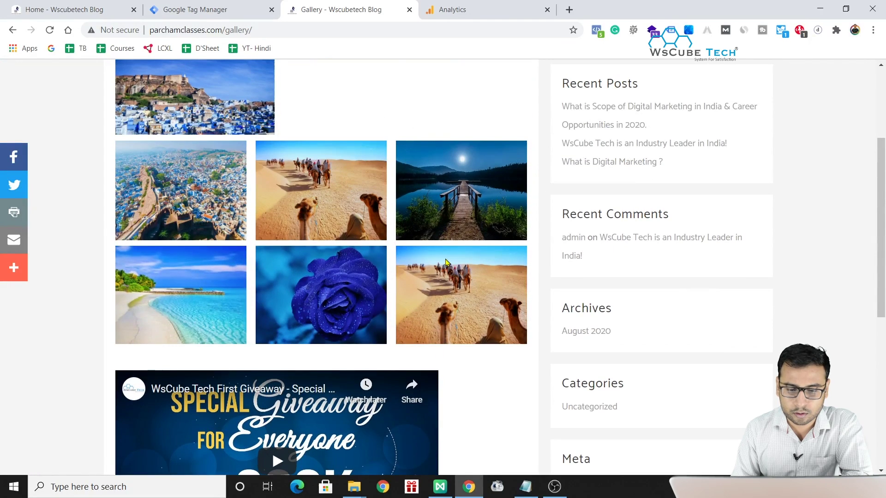
Step: Inspect the last camel image again and shrink the developer tools area to compare the class names of the gallery images
right_click(445, 259)
click(480, 344)
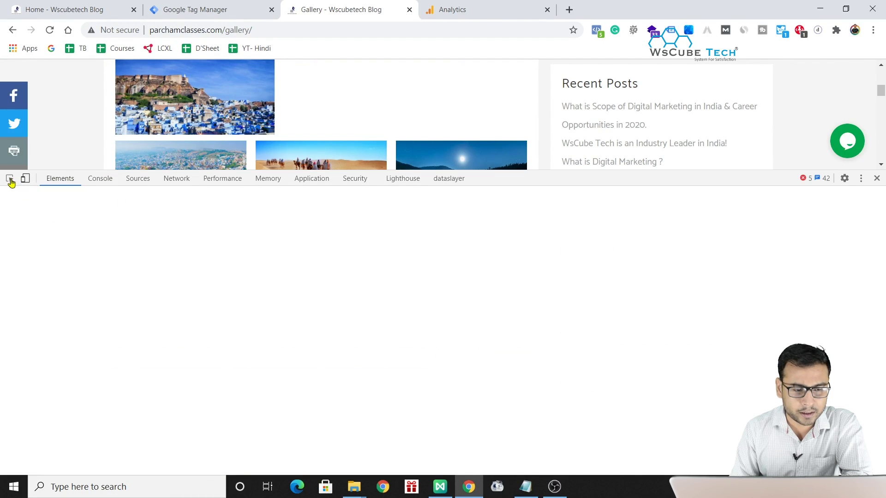
click(10, 180)
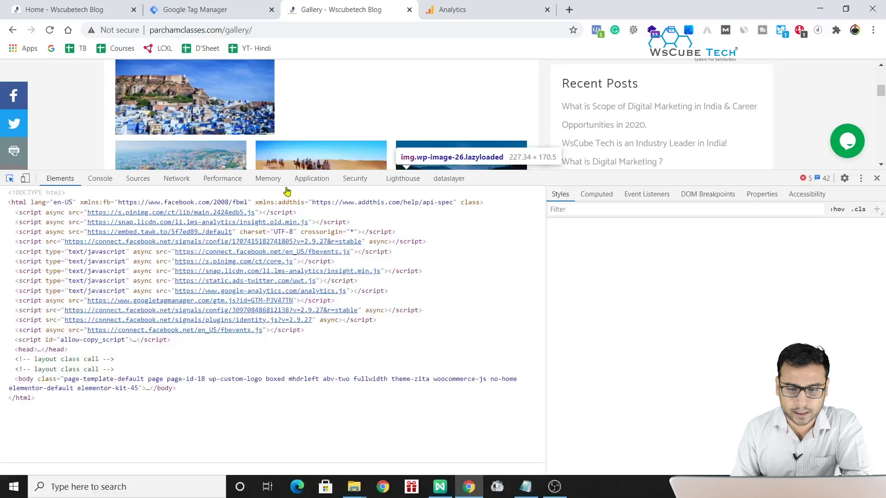
drag(586, 172, 586, 296)
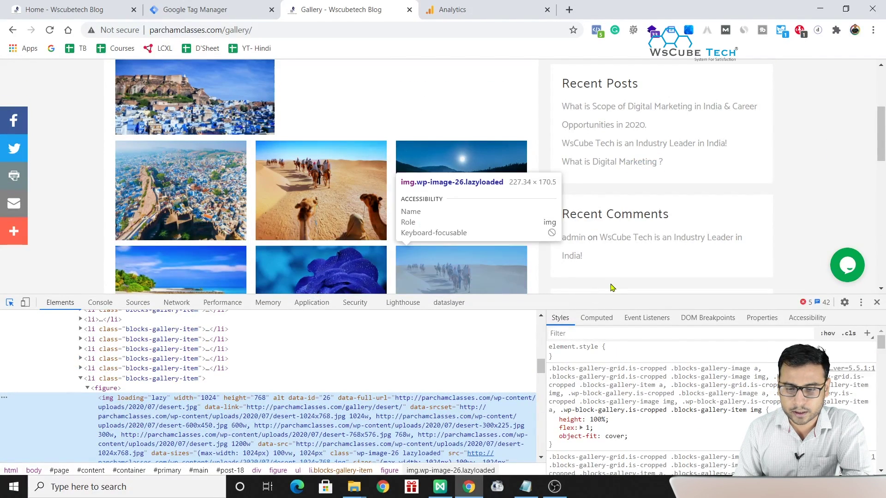
drag(615, 393, 603, 390)
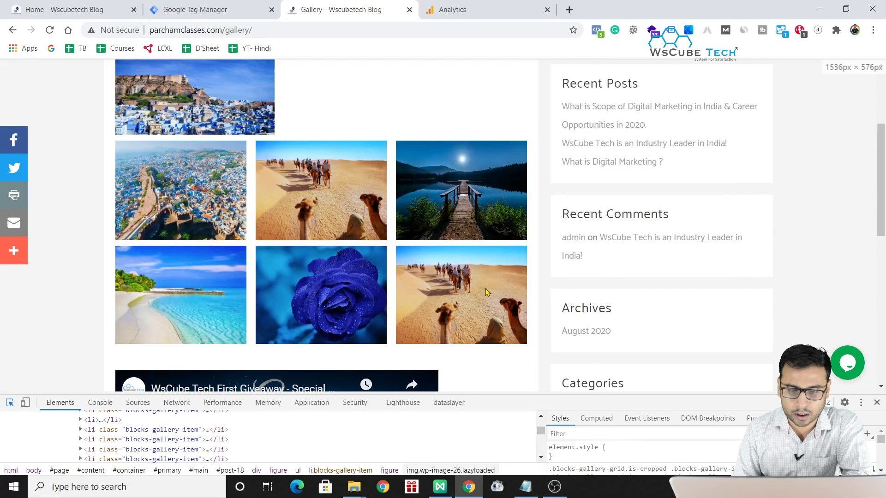
scroll(485, 289, down, 1)
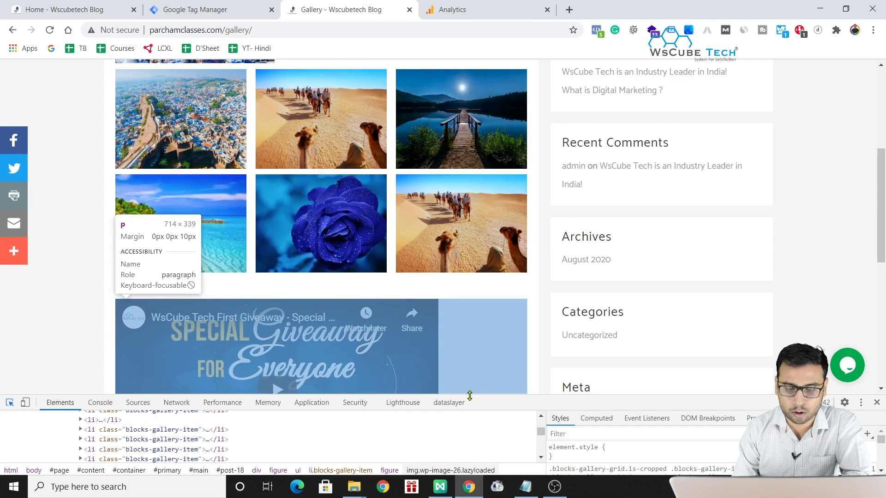
drag(474, 353, 471, 305)
Step: Return to the cHTML - hover tag in Tag Manager and create a new firing trigger named DOM Ready
click(223, 7)
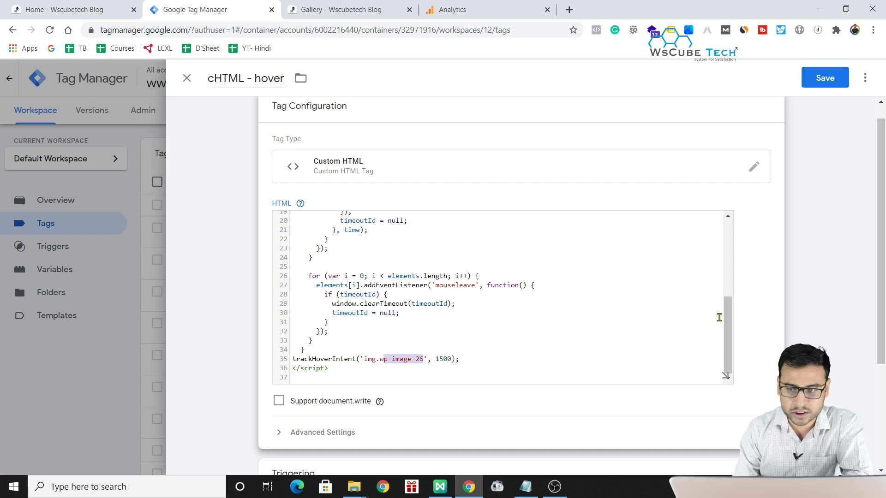
scroll(865, 304, down, 3)
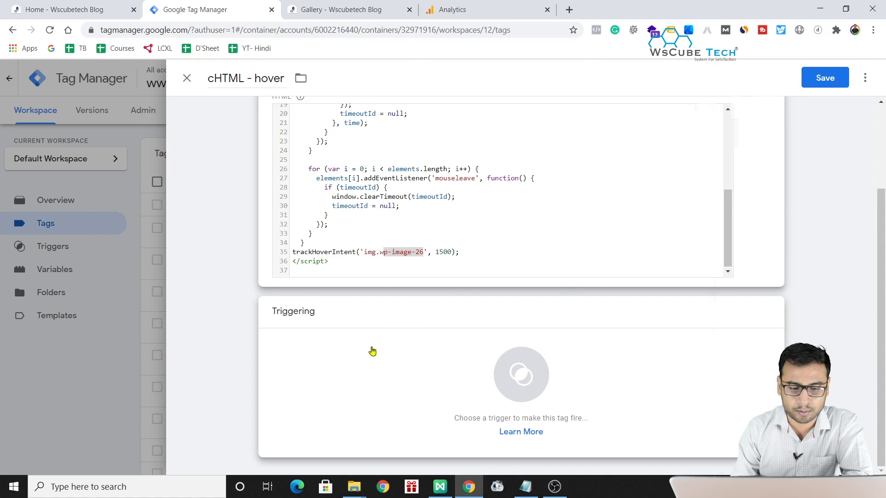
click(369, 350)
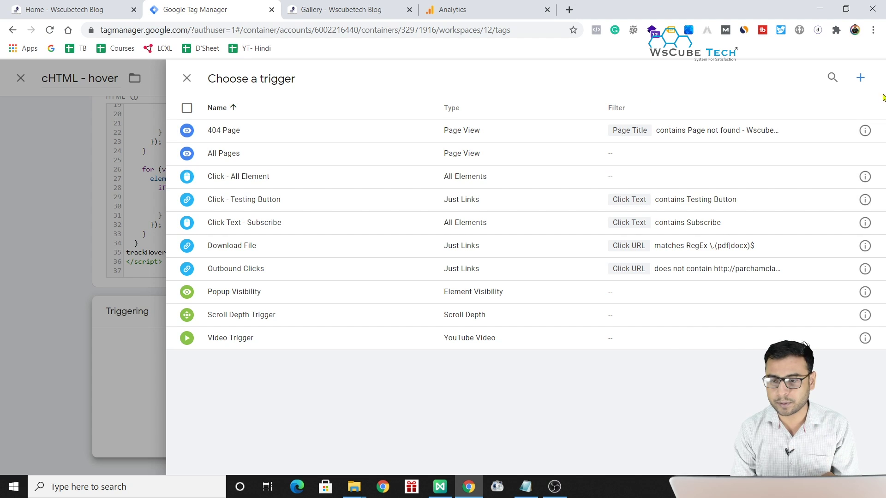
click(860, 78)
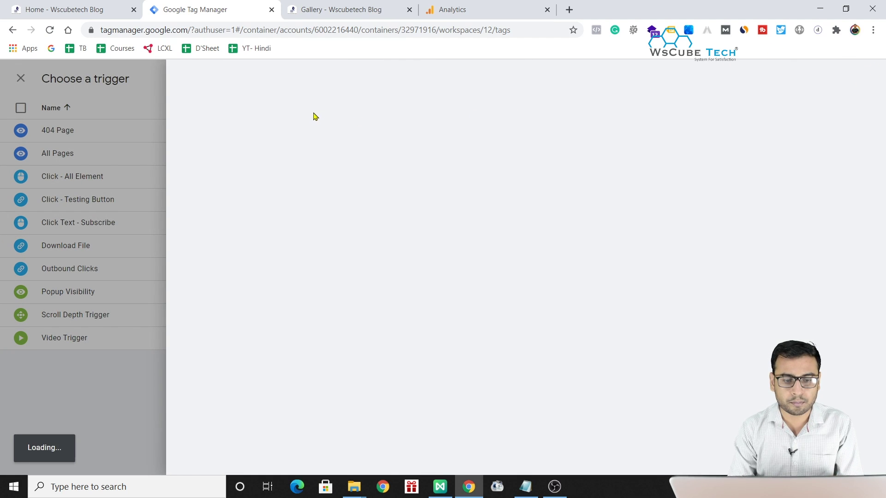
triple_click(250, 74)
text(D)
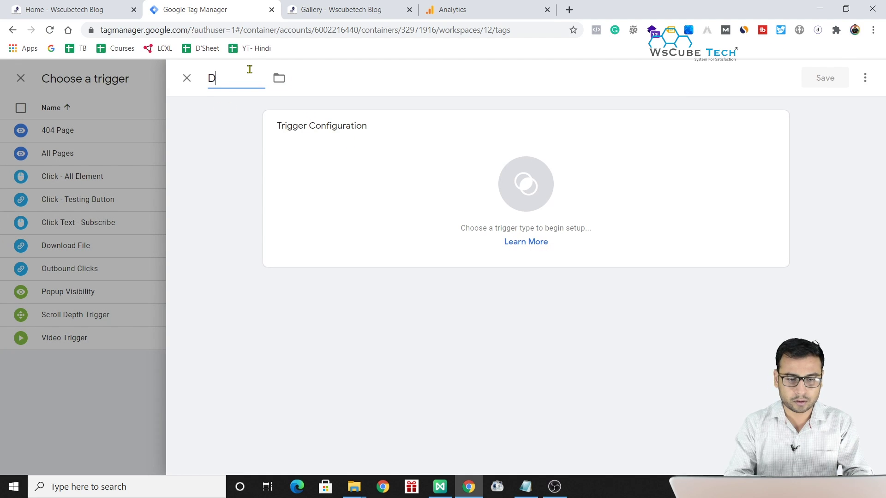
text(m)
key(BackSpace)
text(OM Ready)
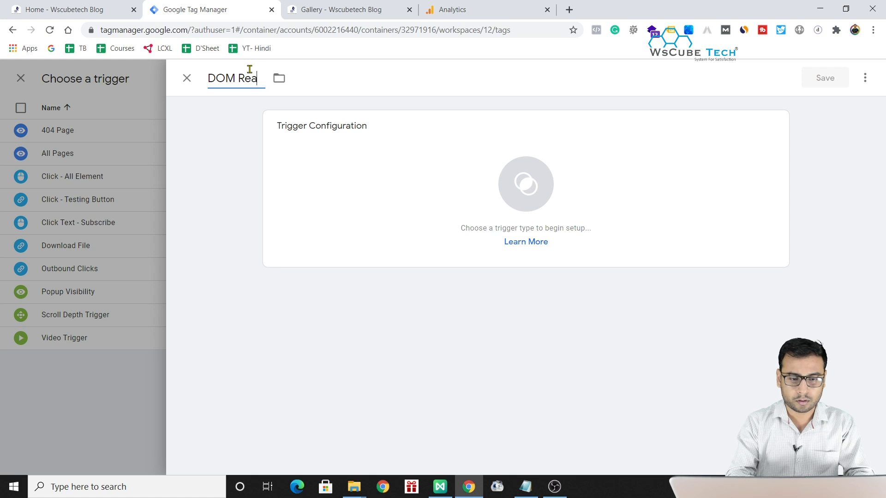
Step: Set the trigger type to DOM Ready under Page View, and save both the trigger and the cHTML - hover tag
click(459, 215)
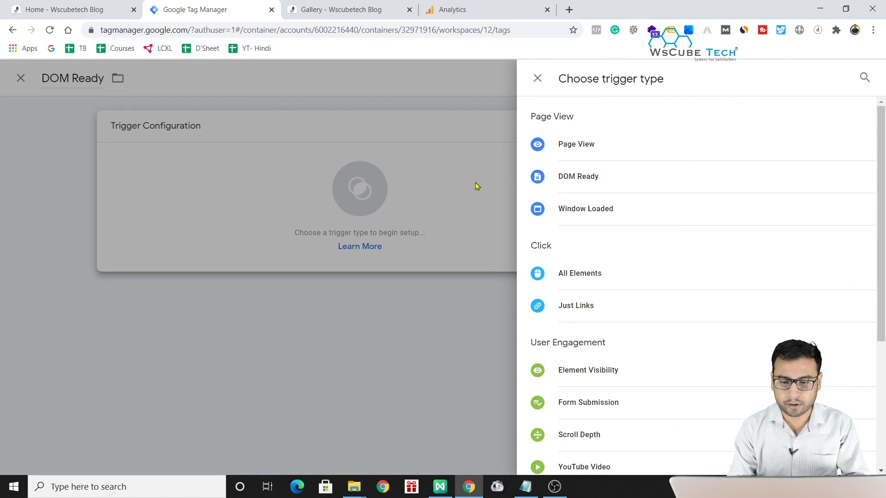
scroll(605, 248, down, 1)
drag(579, 144, 584, 161)
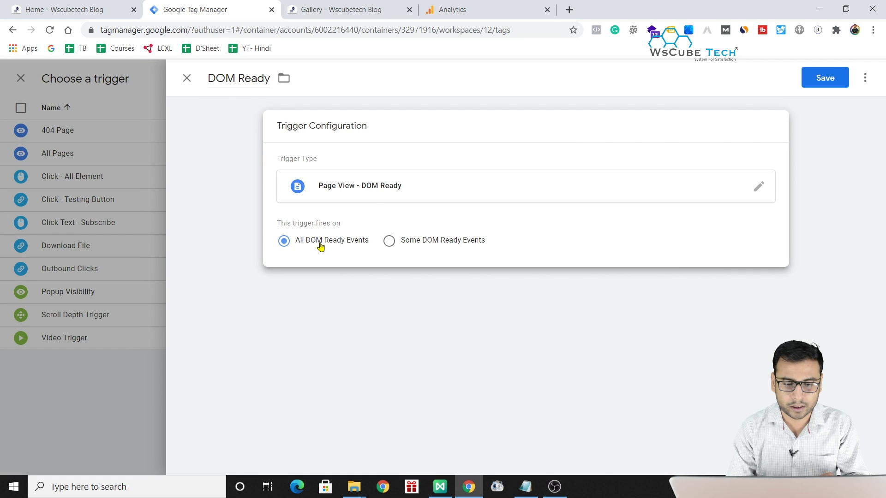
click(806, 83)
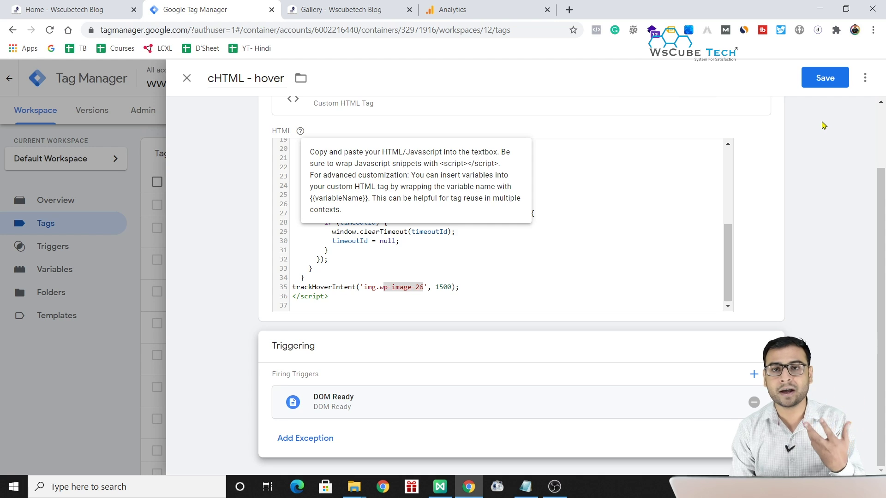
click(836, 77)
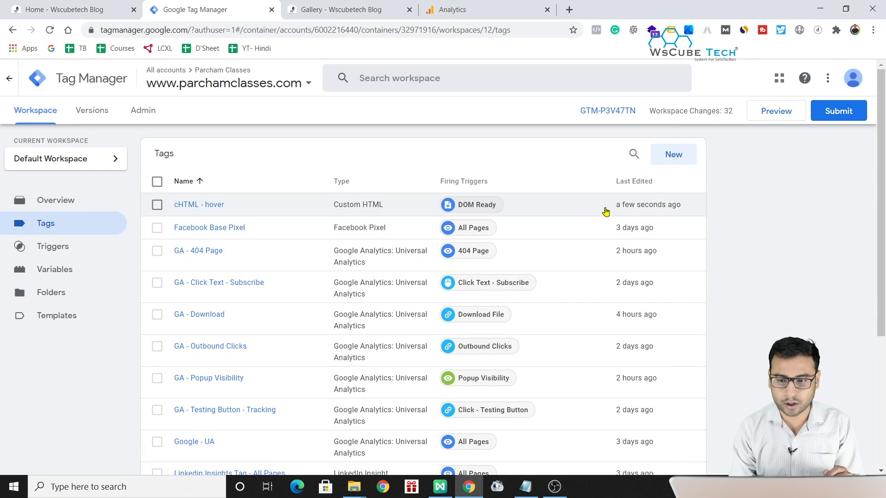
Step: Reopen the cHTML - hover tag and review the image selector and the hover time in its trackHoverIntent call
click(215, 207)
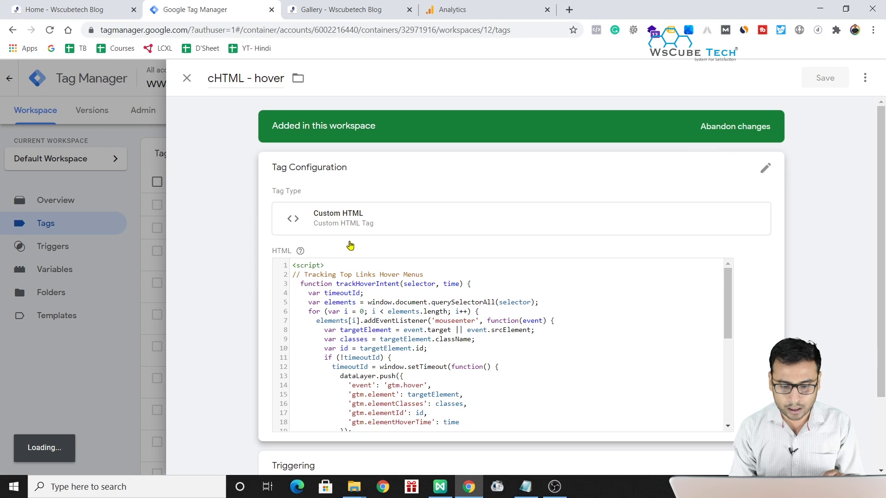
scroll(501, 345, down, 4)
scroll(501, 345, down, 5)
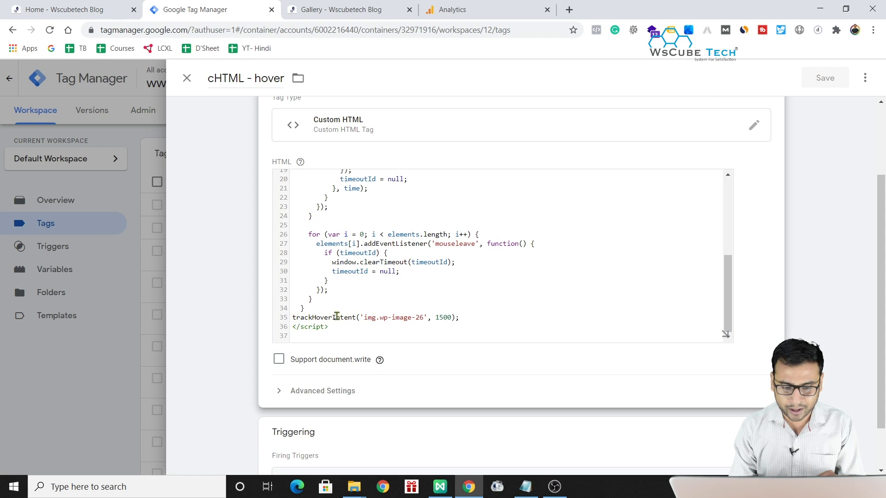
drag(365, 318, 430, 318)
double_click(443, 318)
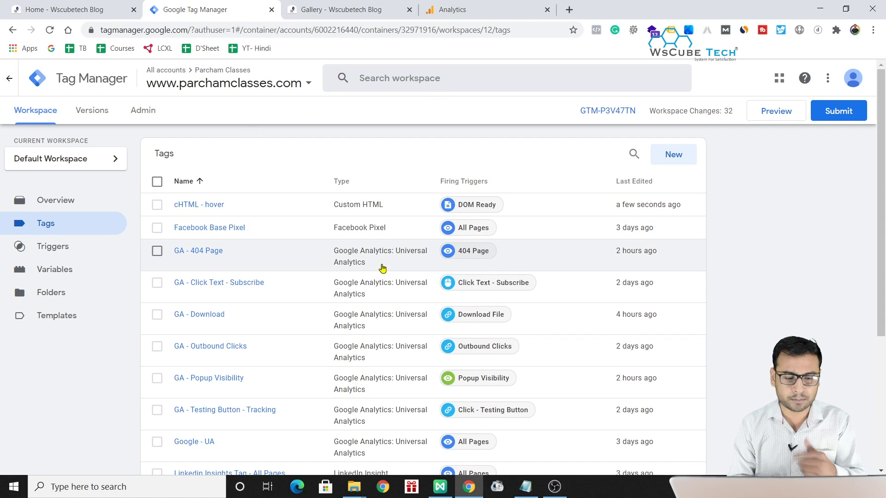
Step: Start preview mode for the workspace, close the developer tools on the Gallery page, and reload the page to load the debug pane
scroll(382, 268, down, 2)
scroll(382, 268, up, 2)
click(769, 118)
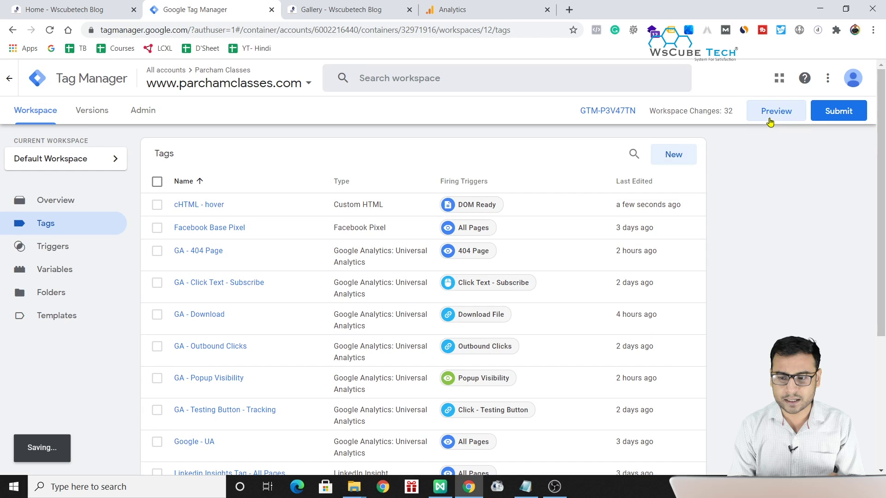
click(341, 9)
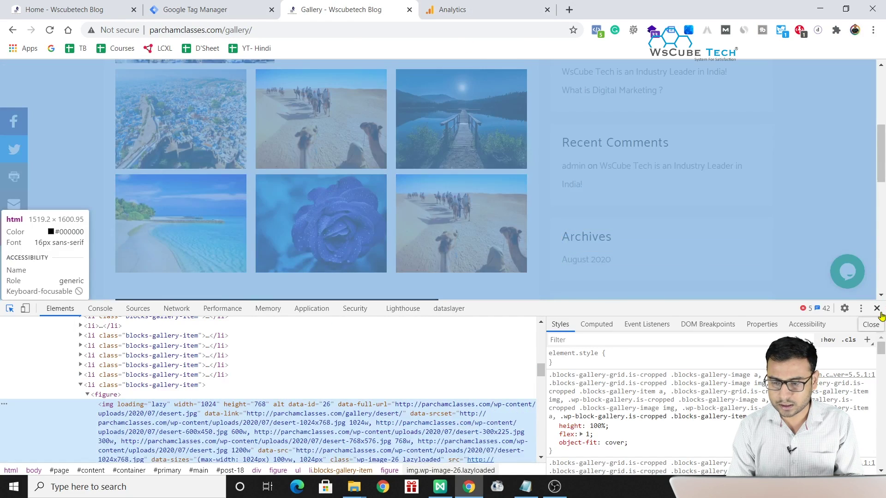
click(877, 308)
key(F5)
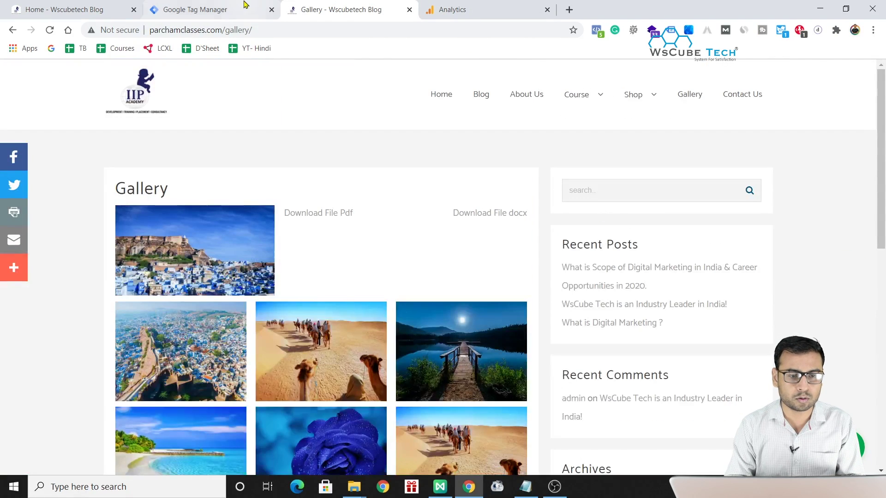
click(246, 6)
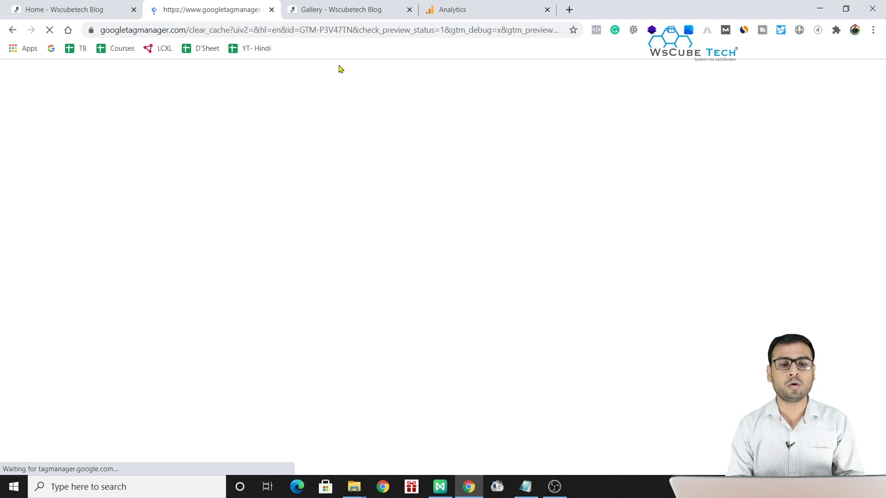
click(341, 6)
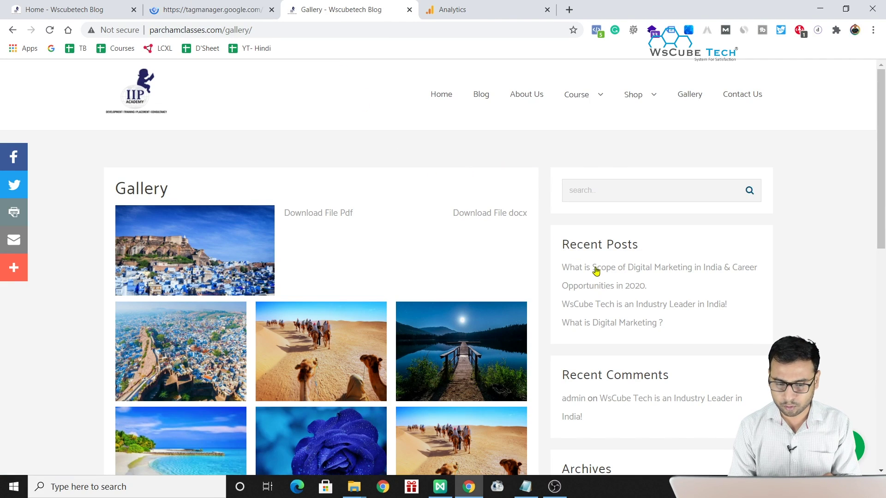
scroll(595, 272, down, 1)
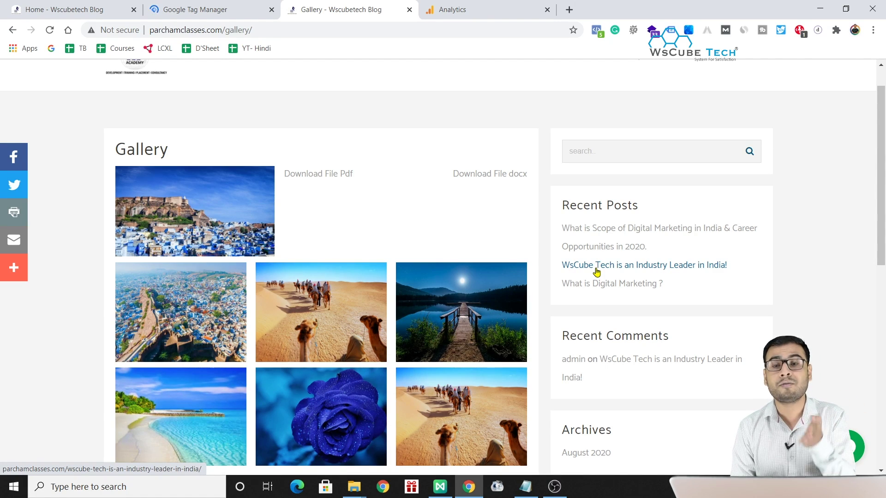
key(F5)
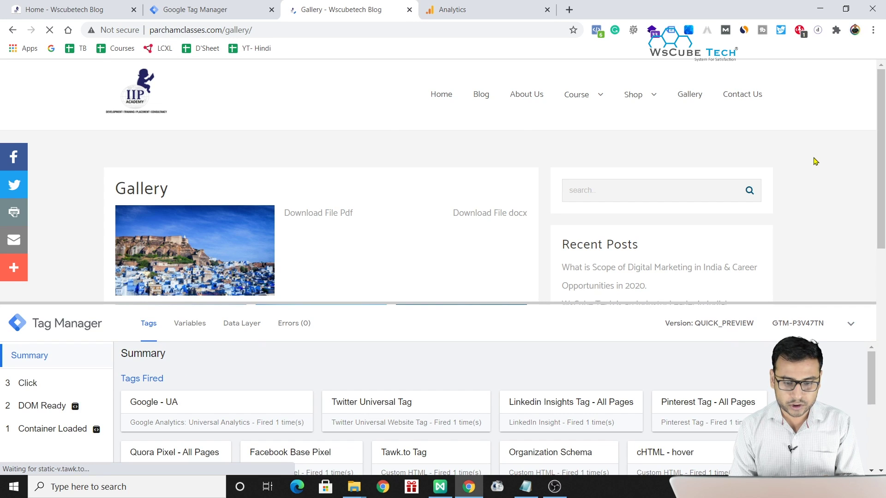
Step: Examine in the Tag Manager debug pane which tags fire on the DOM Ready event of the Gallery page
scroll(815, 161, down, 7)
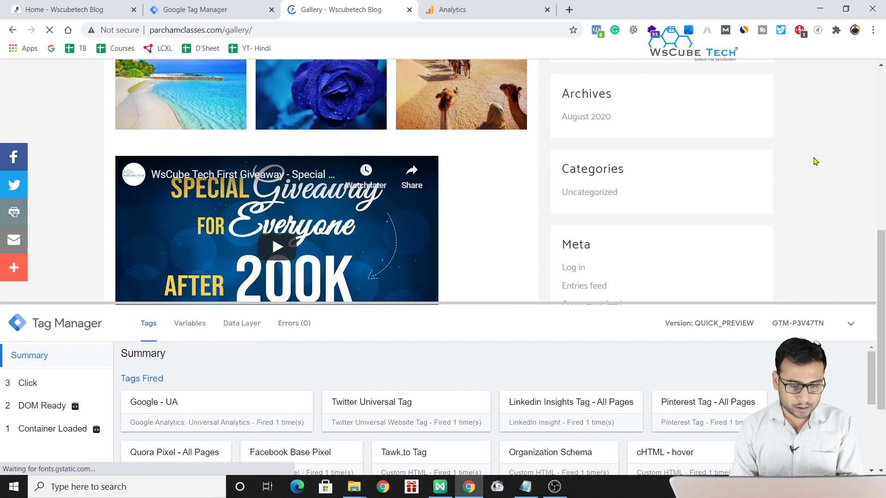
scroll(446, 406, down, 1)
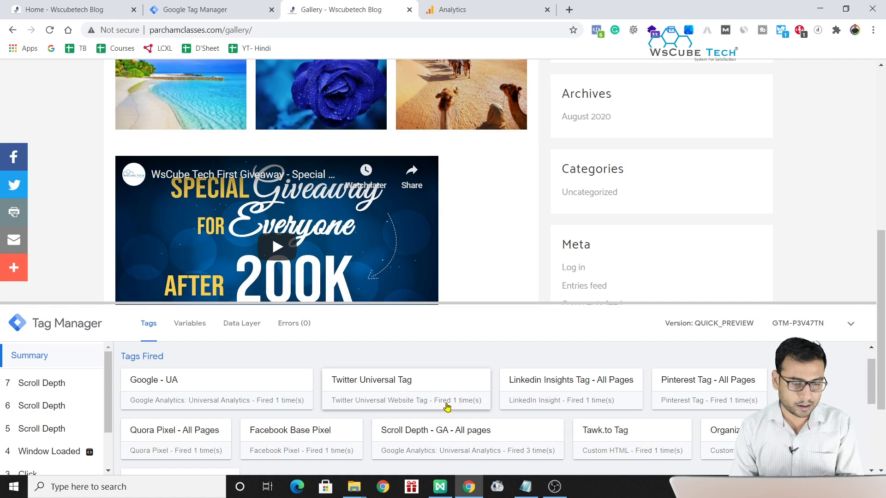
scroll(23, 446, down, 2)
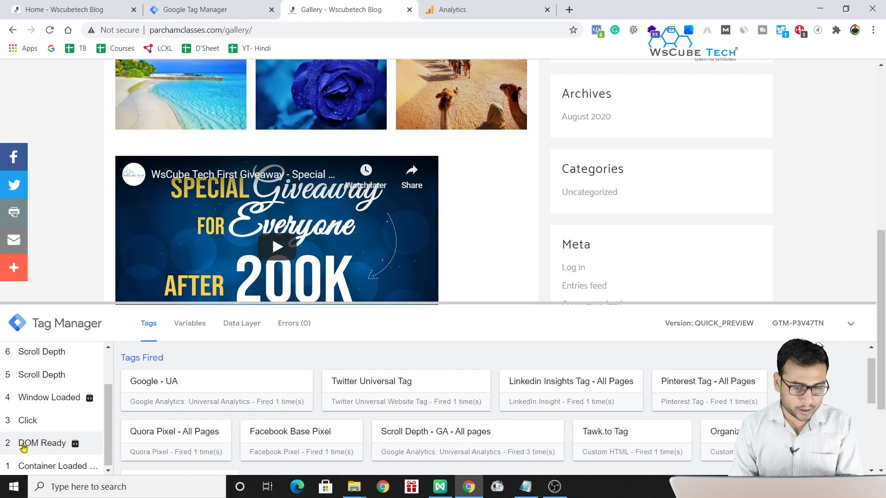
click(23, 444)
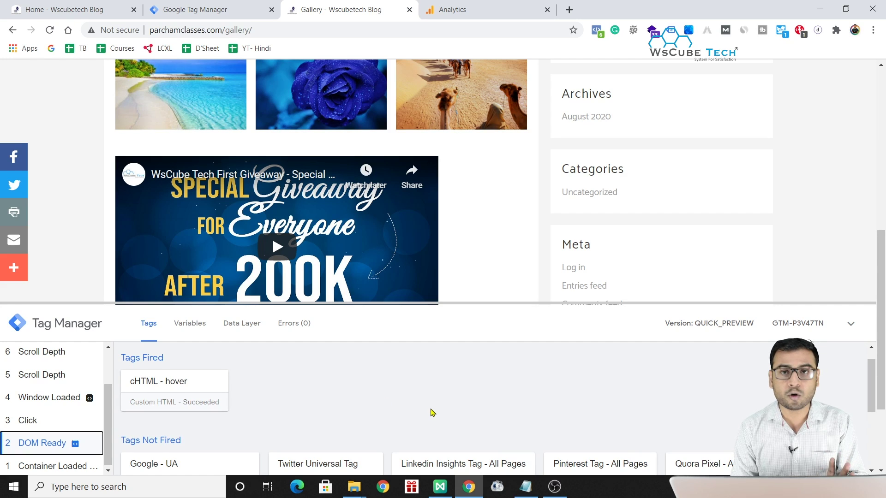
Step: Rest the pointer on the last camel image of the gallery to test the hover tracking
scroll(600, 254, up, 1)
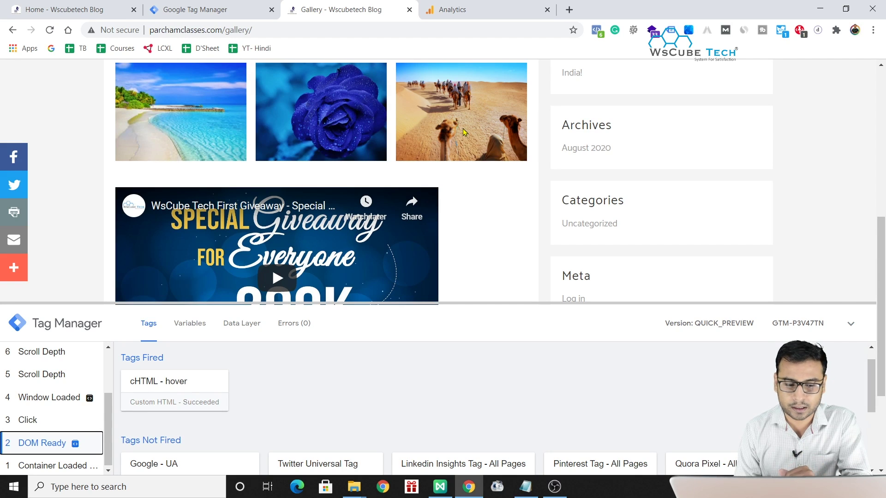
mouse_move(478, 148)
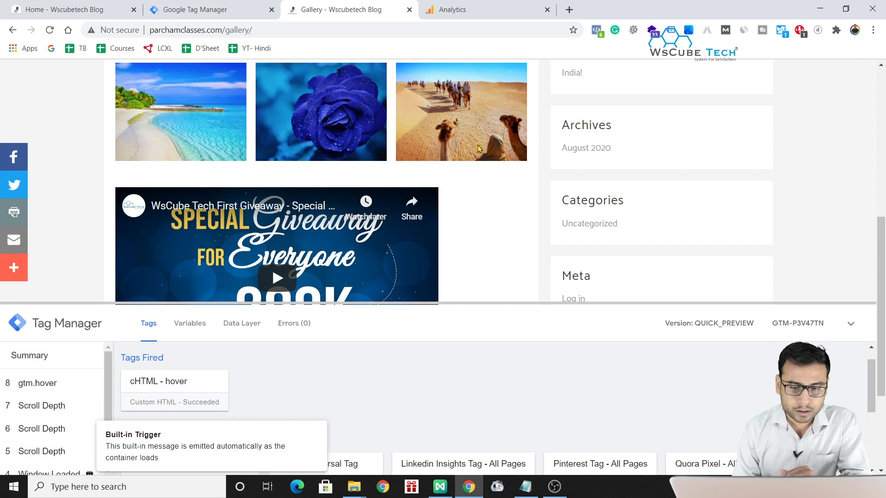
Step: Examine which tags fire on the gtm.hover event in the Gallery page's debug pane, enlarging the pane
click(28, 388)
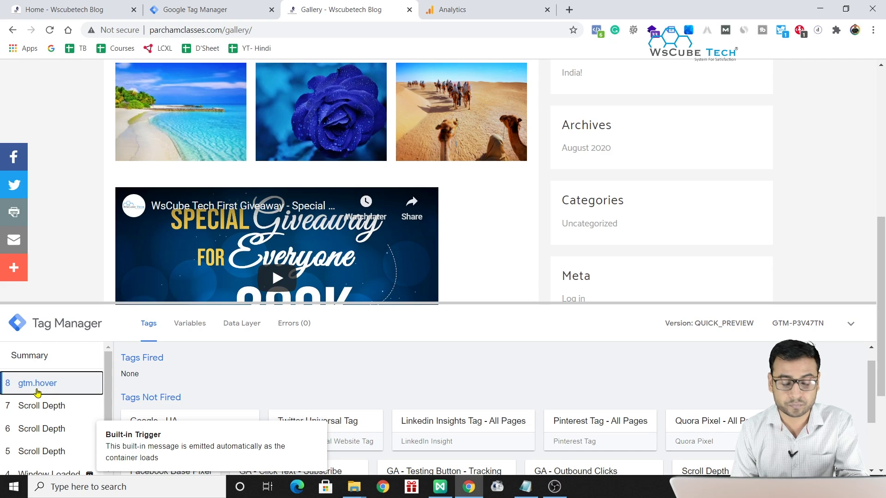
scroll(276, 378, down, 1)
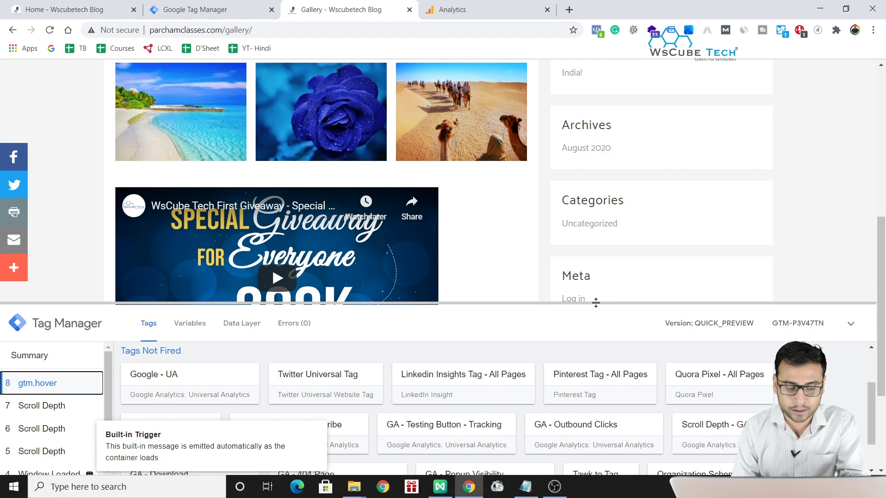
drag(596, 303, 598, 256)
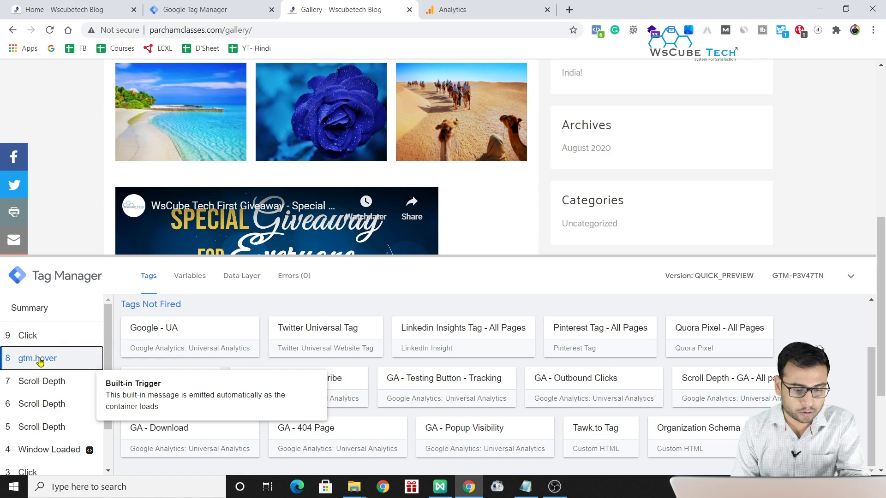
click(28, 359)
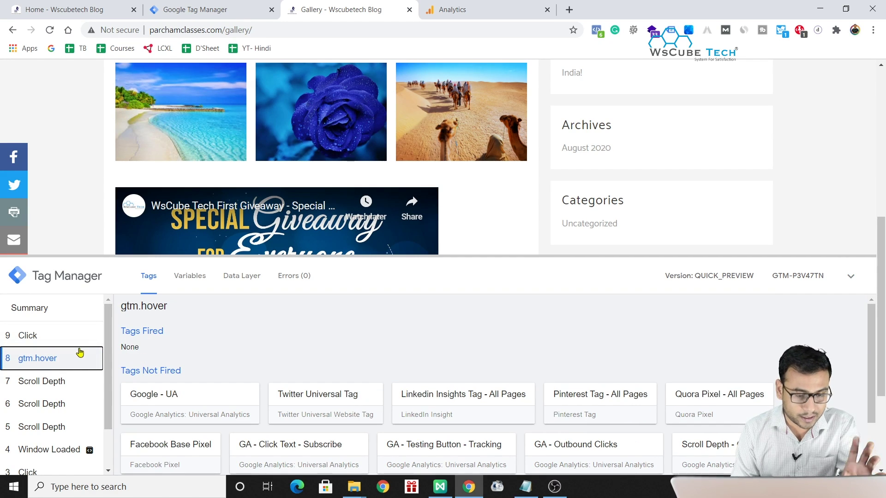
Step: Create a new tag in the Tag Manager workspace and name it "GA - Image Hover"
click(191, 10)
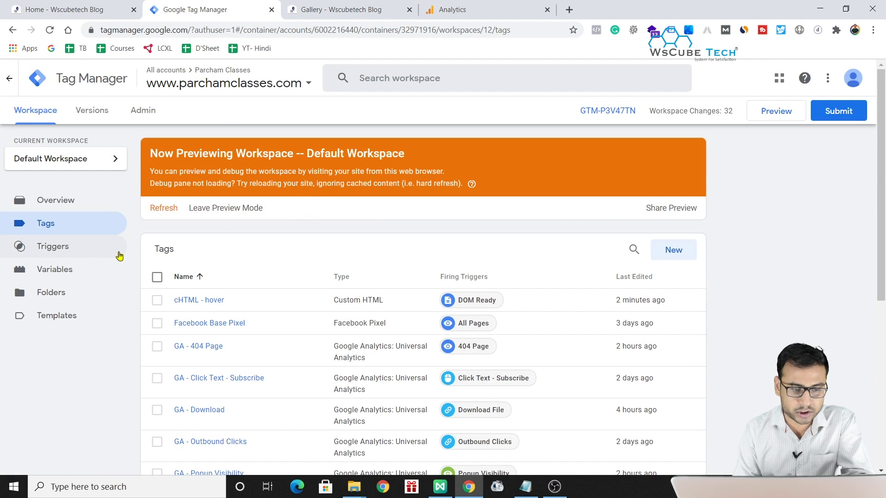
click(665, 249)
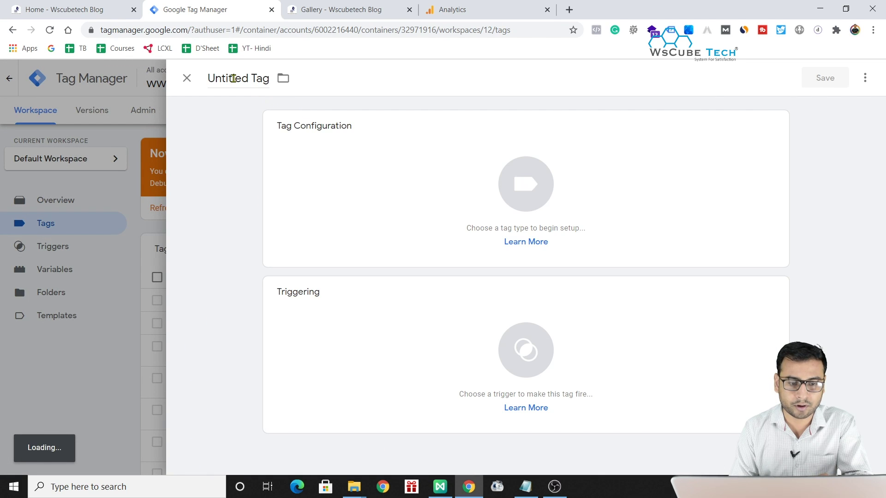
click(233, 78)
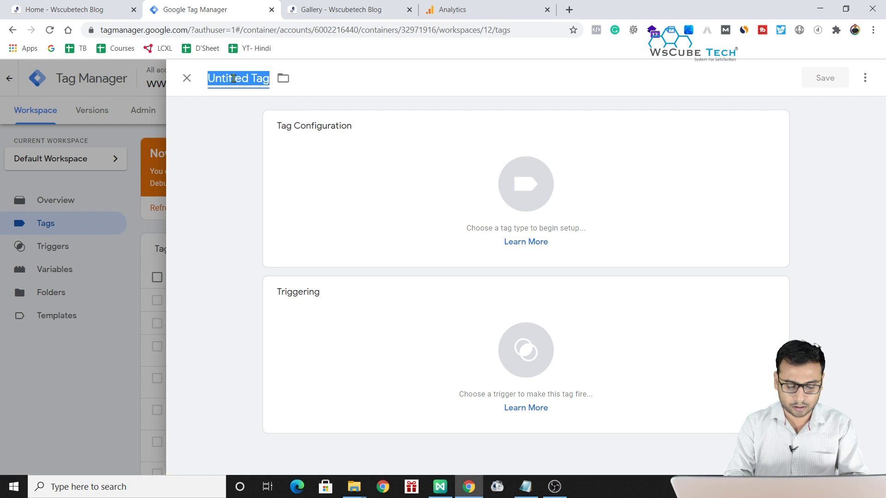
text(GA Ch)
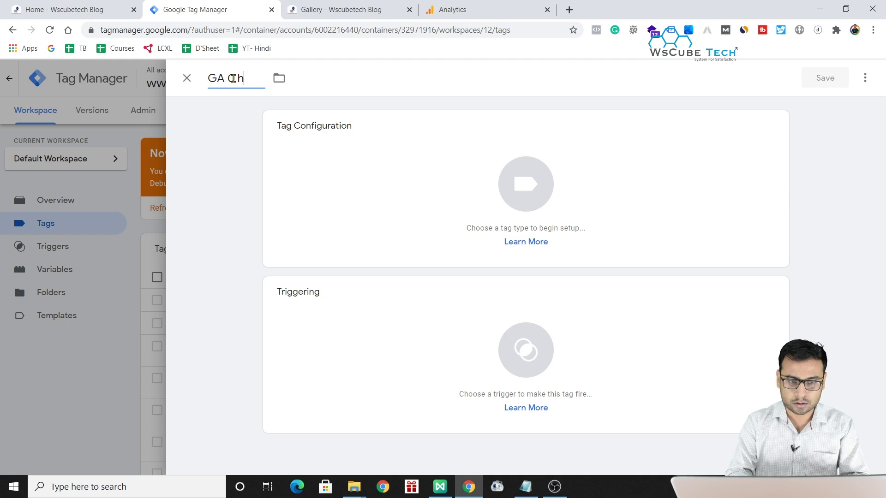
text(ove)
key(BackSpace)
key(BackSpace)
key(BackSpace)
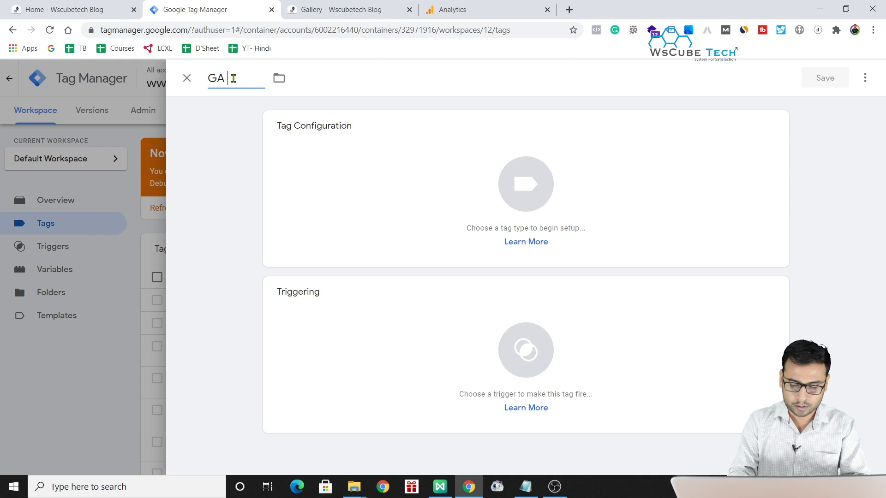
text(Image)
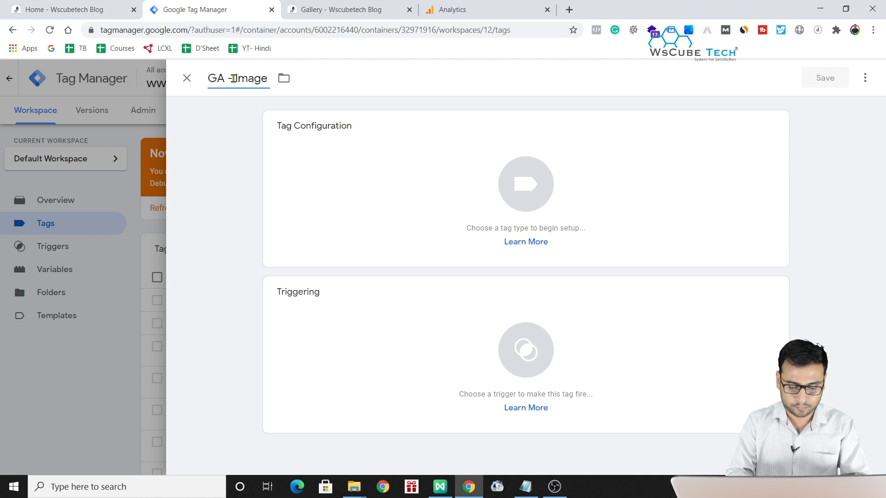
text( Hover)
click(234, 78)
Step: Set the tag type to Google Analytics: Universal Analytics with Event as the track type
click(314, 153)
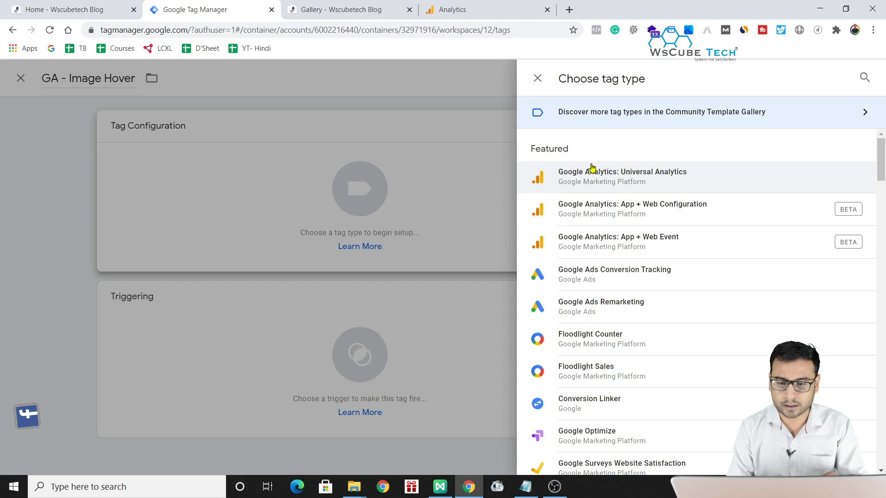
click(594, 172)
click(290, 244)
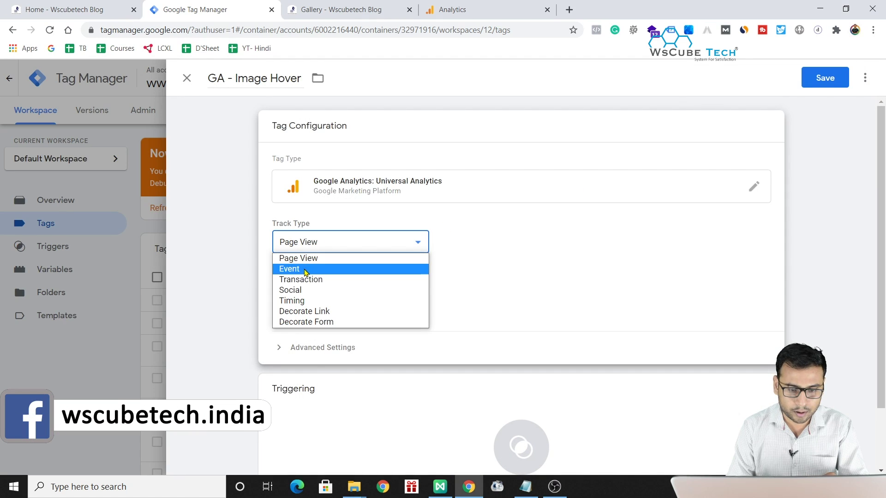
click(295, 268)
Step: Set both the event category and the event action of the tag to "Image Hover"
click(350, 309)
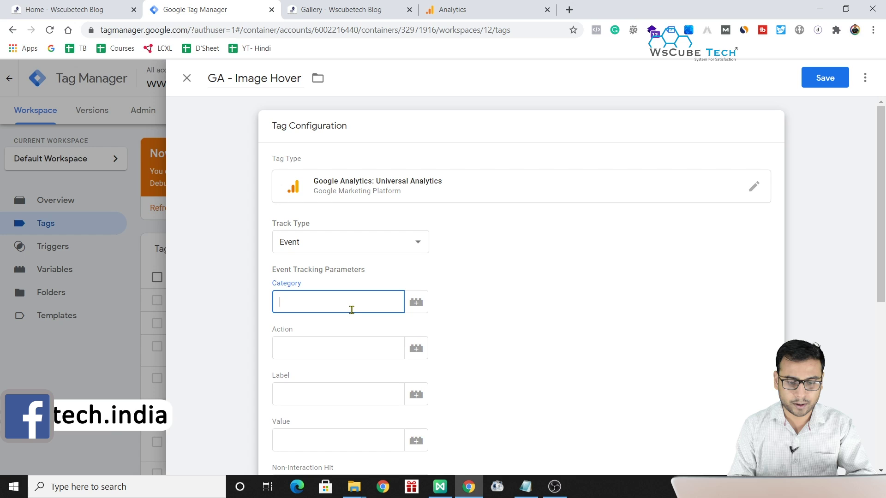
text(Image)
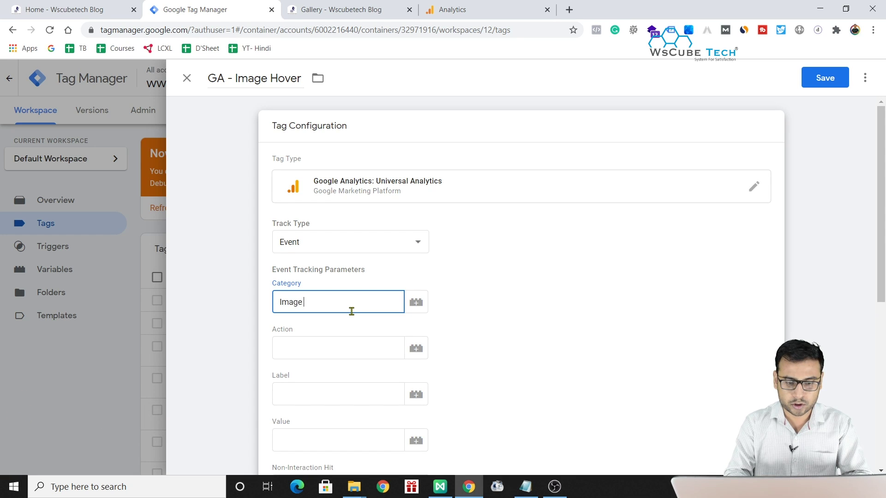
text( Hover)
click(332, 348)
text(Image )
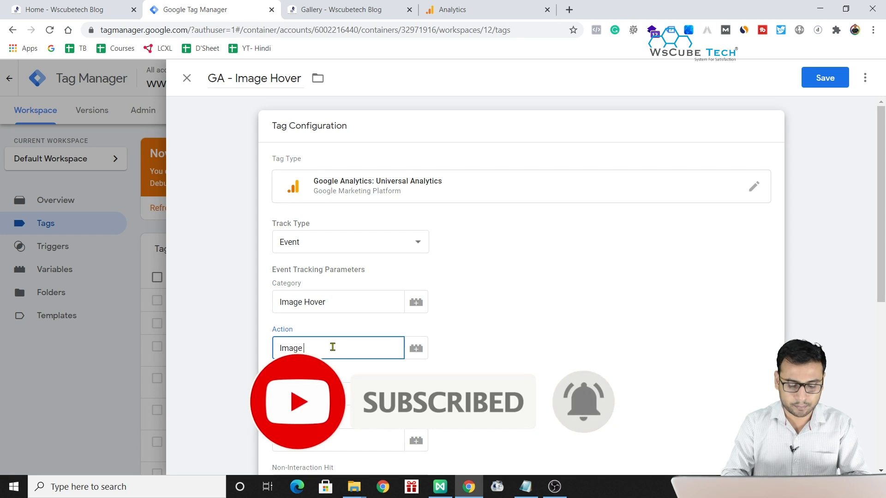
text(Hover)
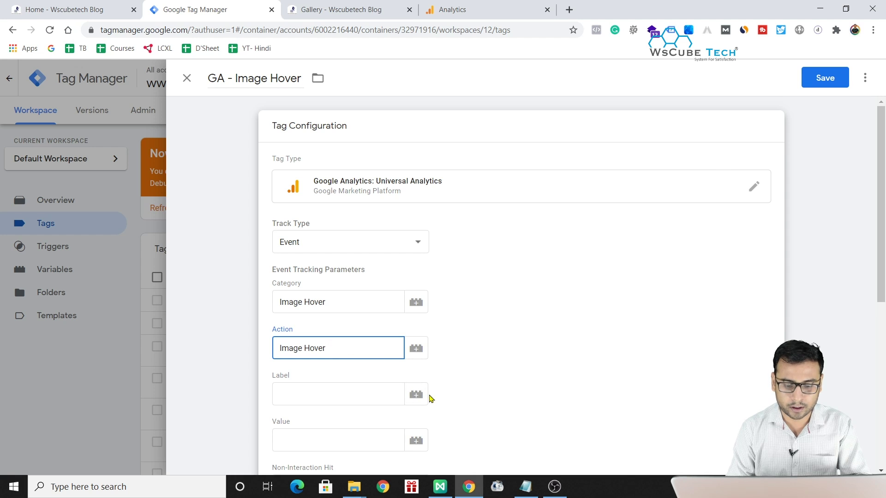
click(507, 381)
Step: Select {{UA - Tracking Id}} as the tag's Google Analytics settings variable
scroll(506, 381, down, 5)
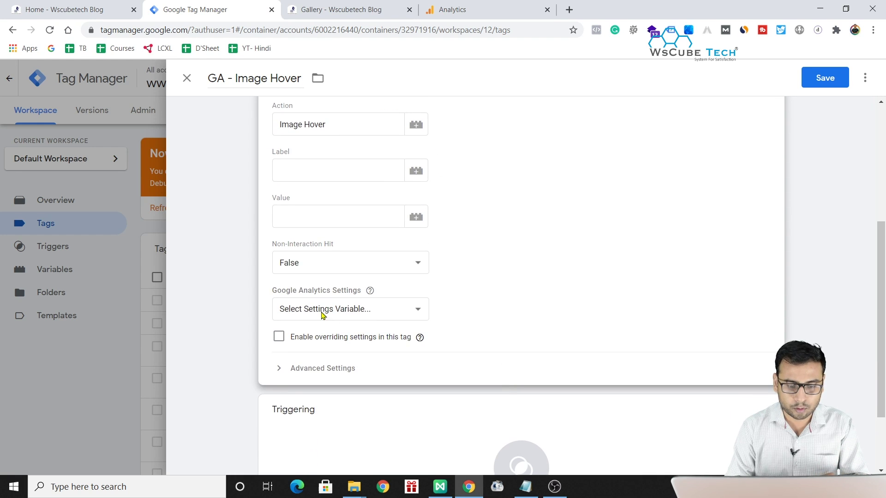
click(324, 313)
click(325, 336)
Step: Start a new firing trigger for the tag and name it "Custom Event - gtm.hover", checking the event name on the Gallery page
scroll(518, 374, down, 2)
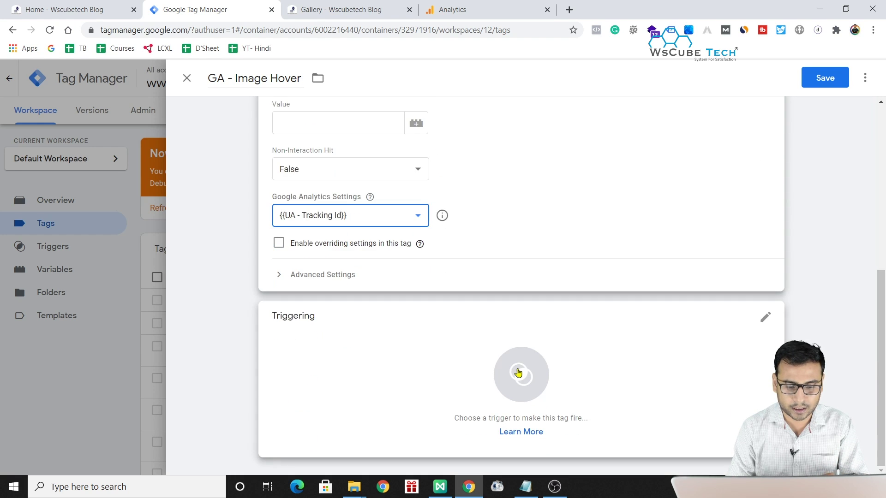
click(346, 359)
click(402, 334)
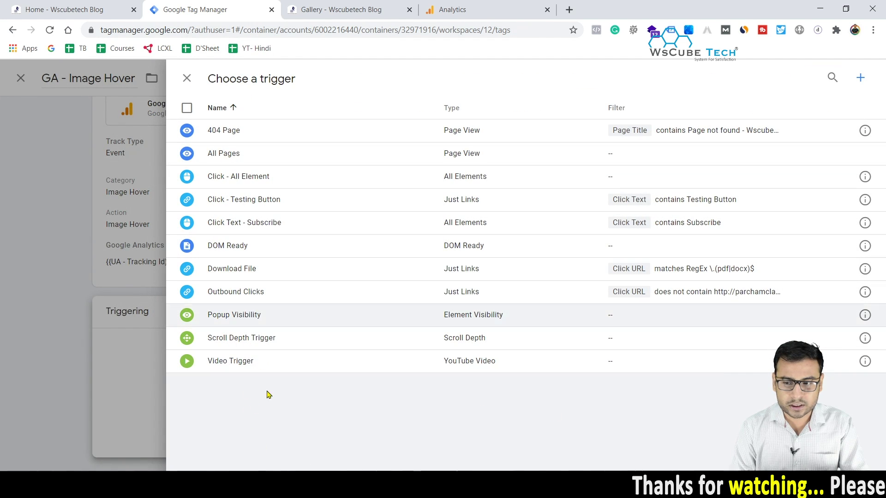
click(860, 77)
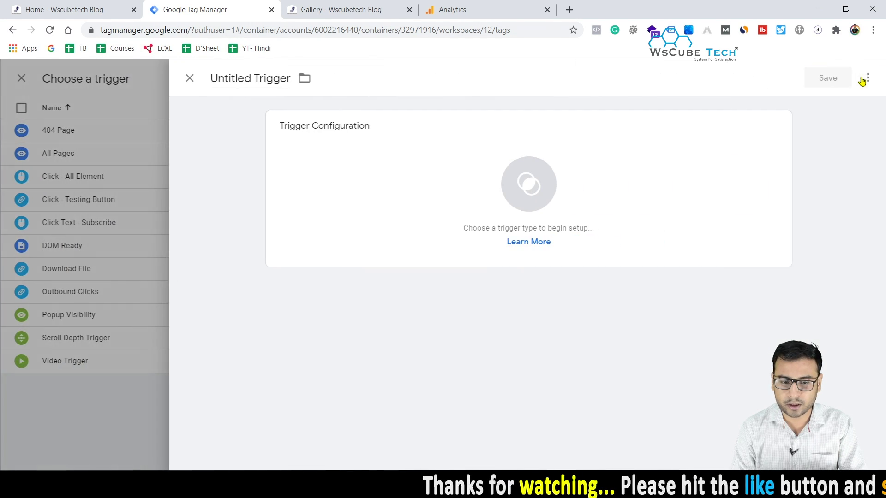
triple_click(281, 79)
text(Custom)
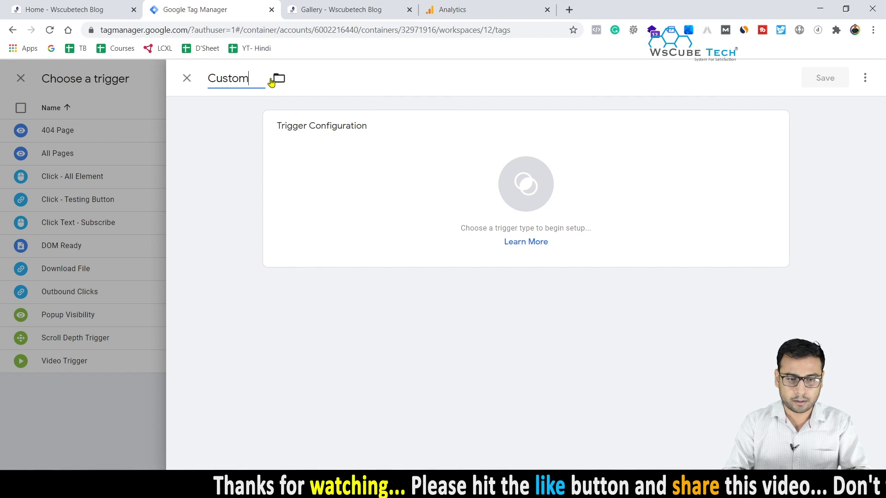
text( Event)
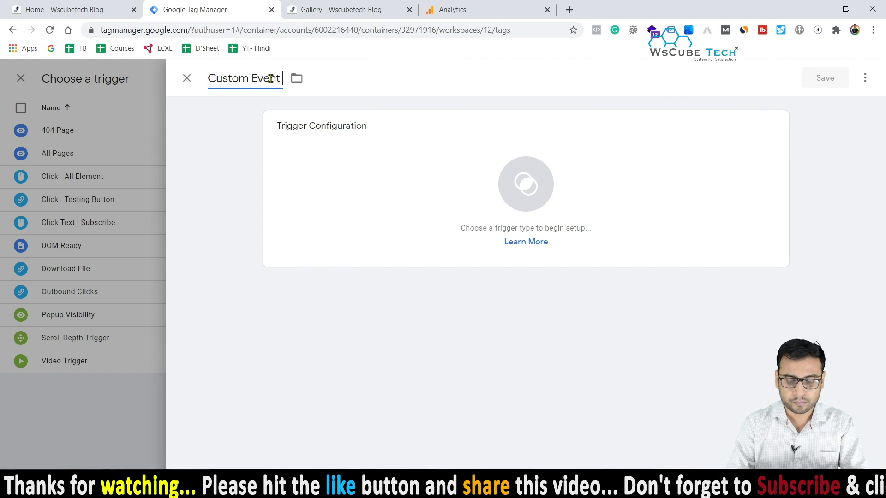
text( -)
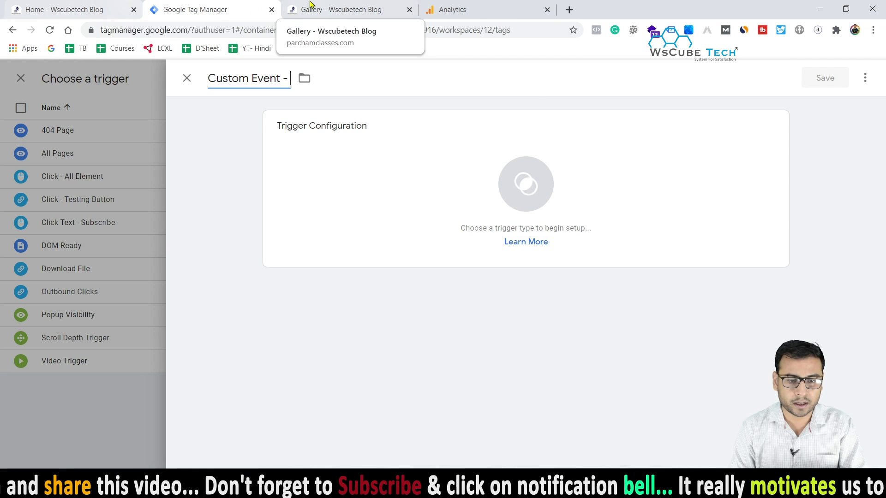
click(332, 9)
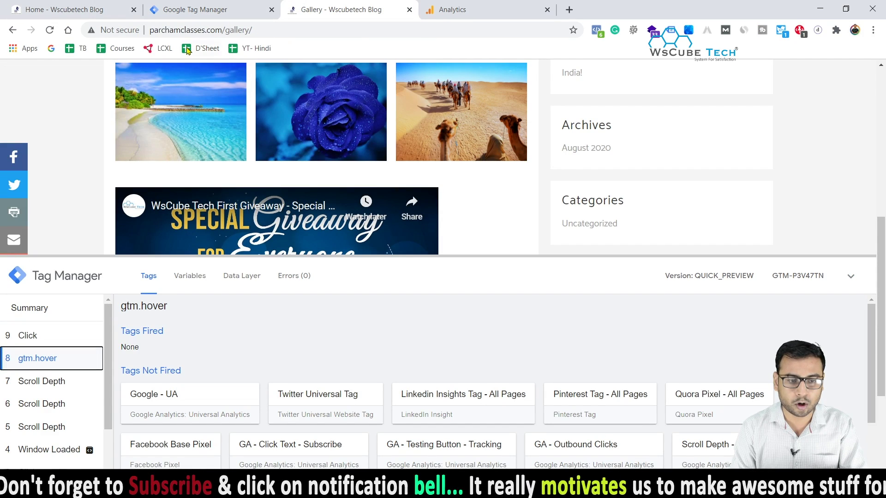
click(217, 9)
text(gtm.hoer)
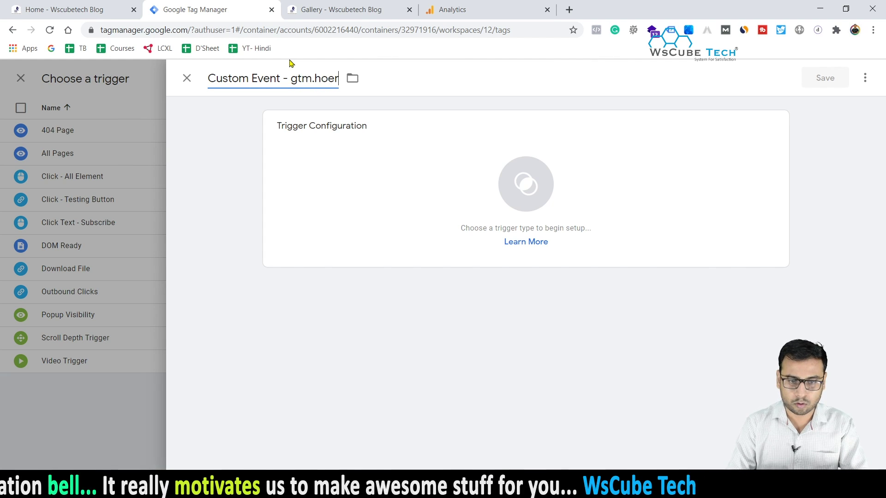
key(BackSpace)
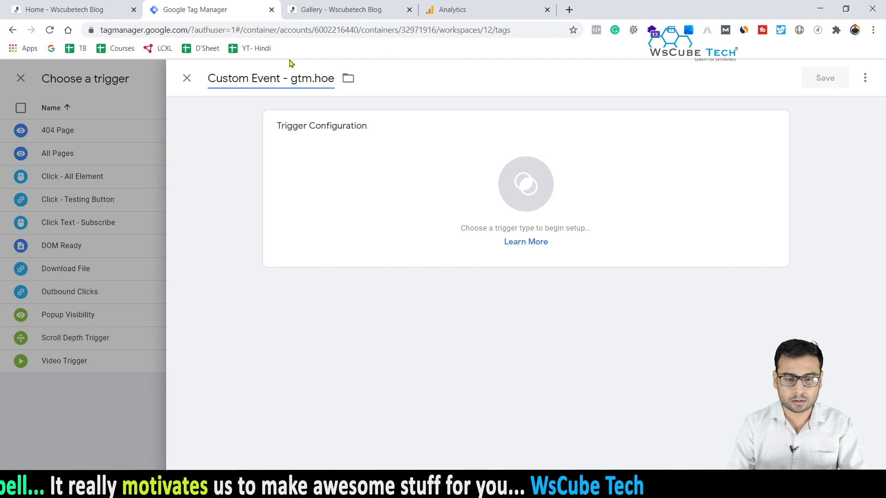
text(ver)
Step: Make the trigger a Custom Event with the event name gtm.hover, firing on all custom events, and save it
click(326, 155)
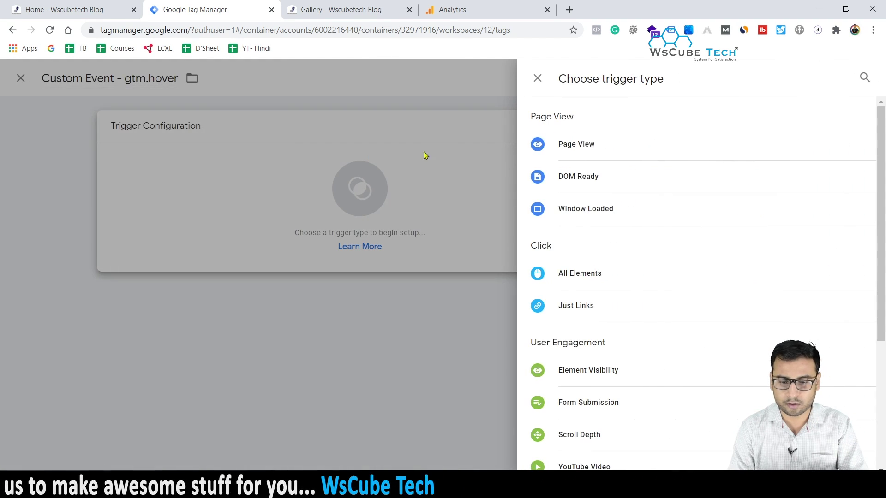
scroll(706, 297, down, 5)
click(577, 332)
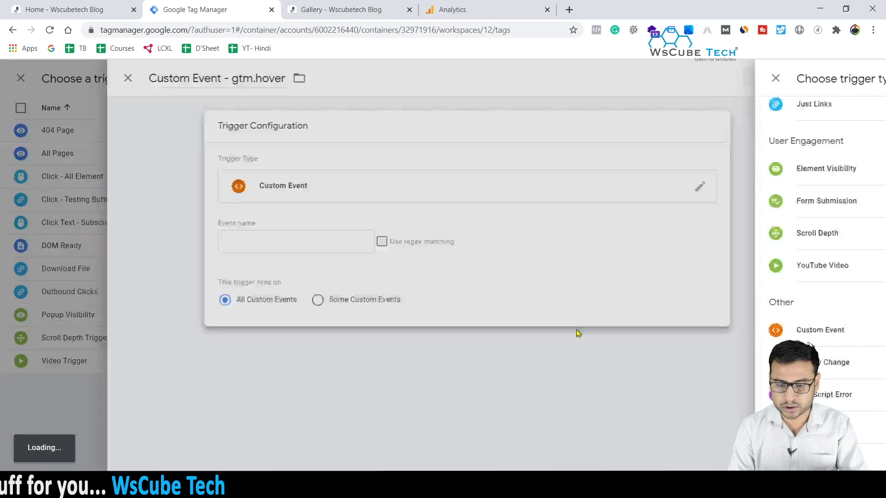
click(280, 234)
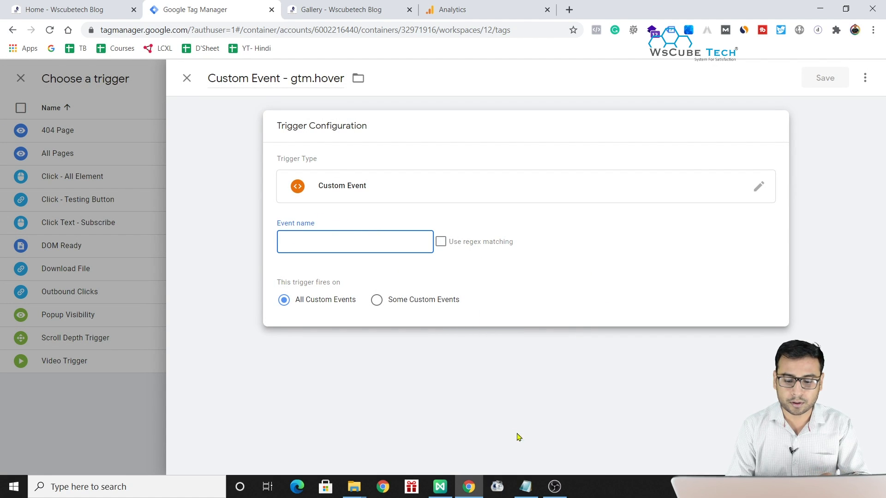
text(gtr)
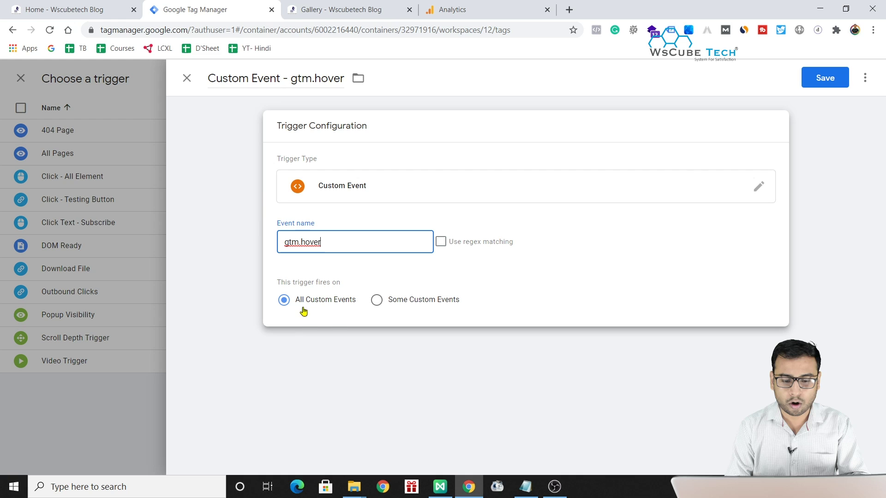
click(498, 252)
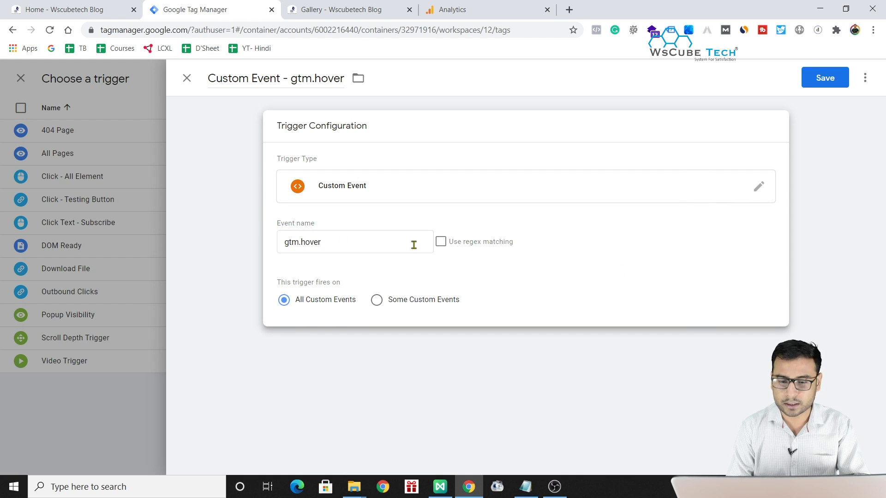
click(844, 83)
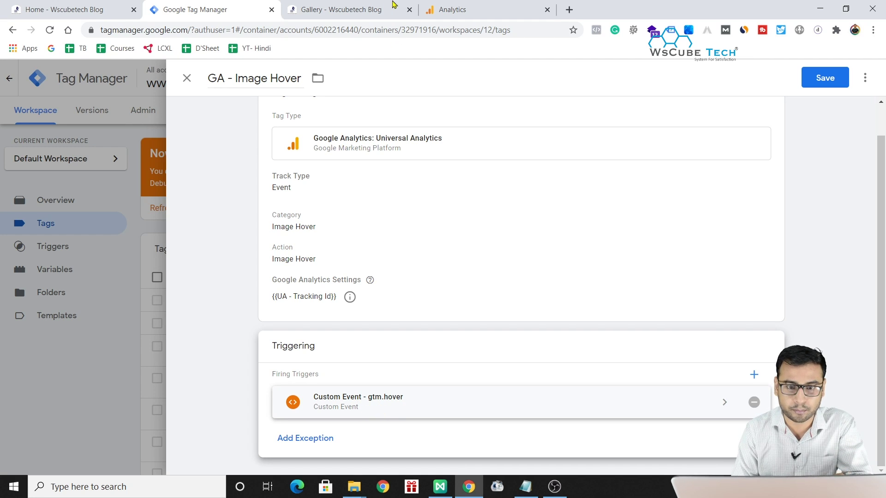
Step: Recheck the gtm.hover event on the Gallery page, and save the GA - Image Hover tag
click(358, 5)
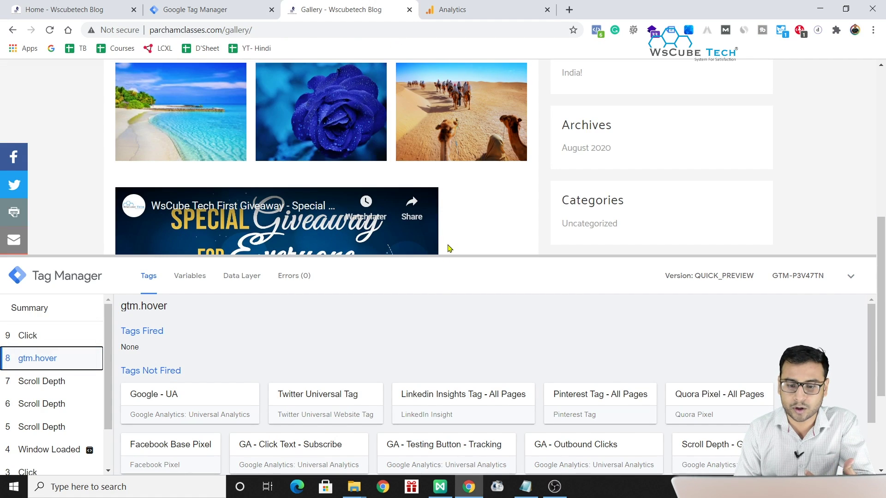
click(181, 6)
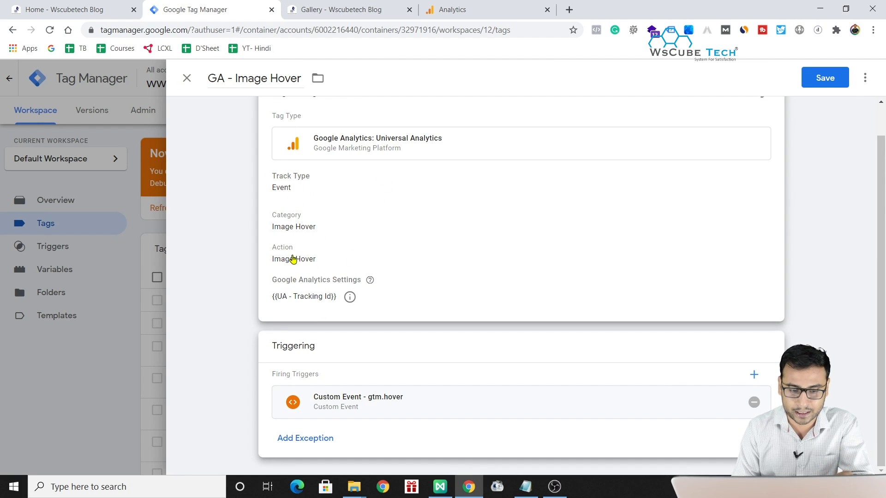
click(816, 87)
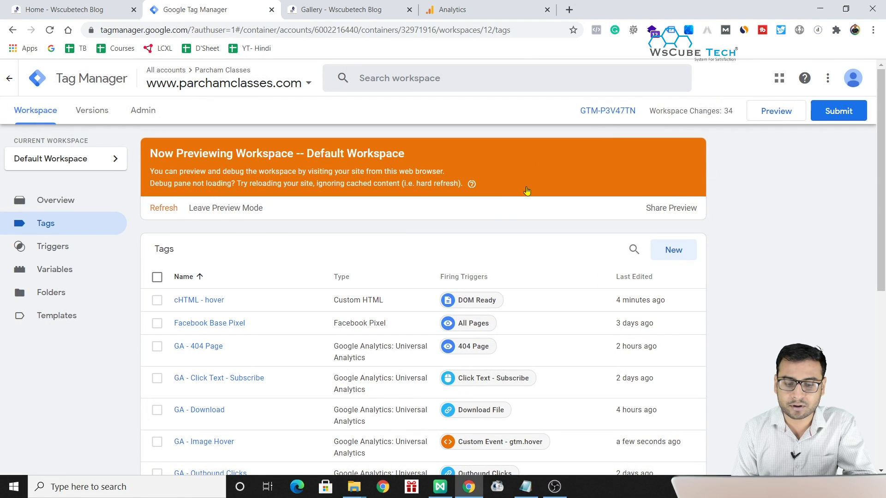
Step: Refresh the workspace preview, reload the Gallery page, and check which tags fire on the latest gtm.hover event
click(165, 209)
click(351, 9)
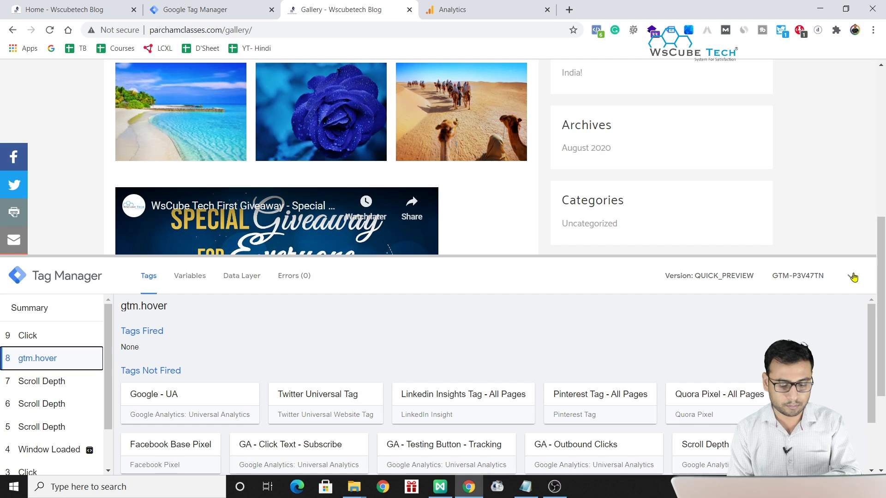
key(F5)
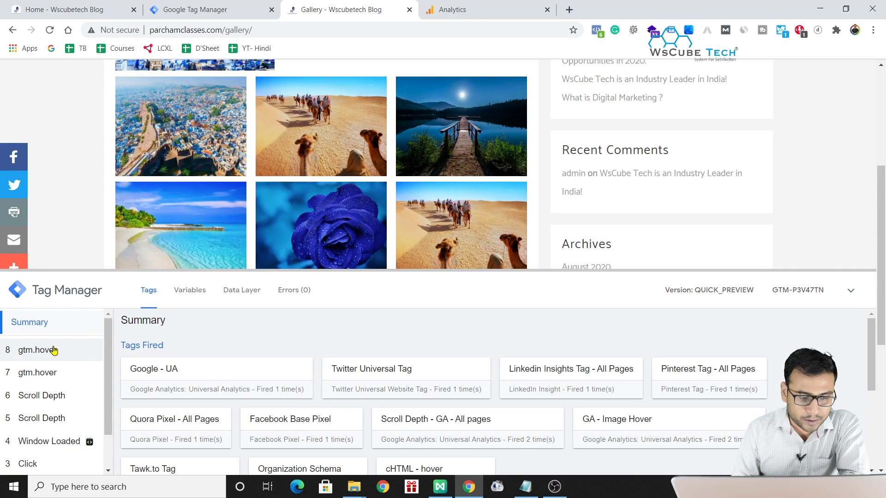
click(54, 351)
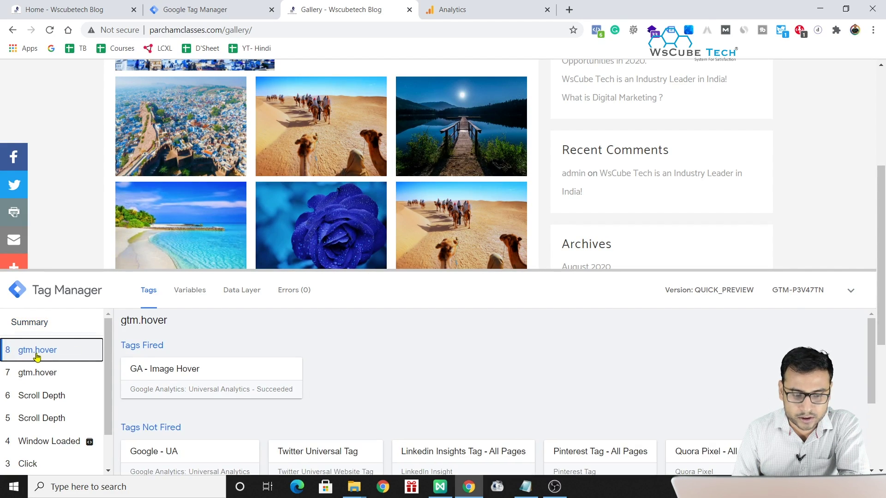
scroll(223, 352, up, 1)
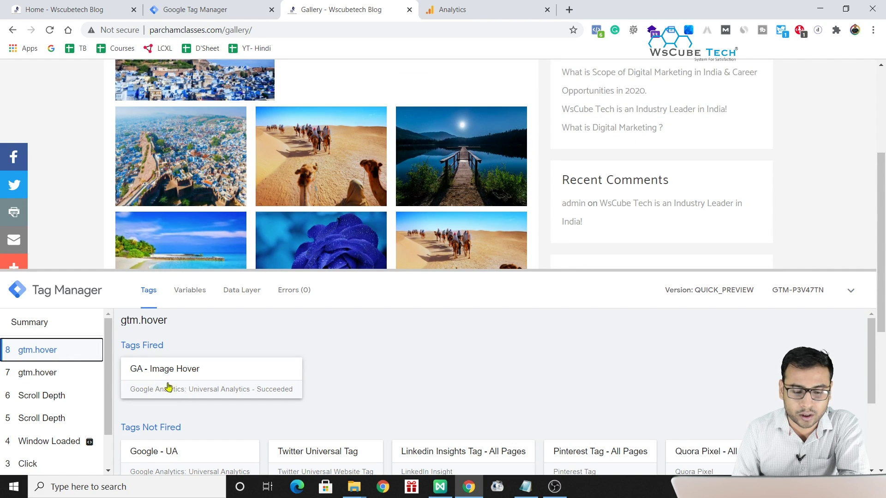
Step: Switch to Google Analytics and check the Realtime Events report for the image hover event's category and action
click(521, 8)
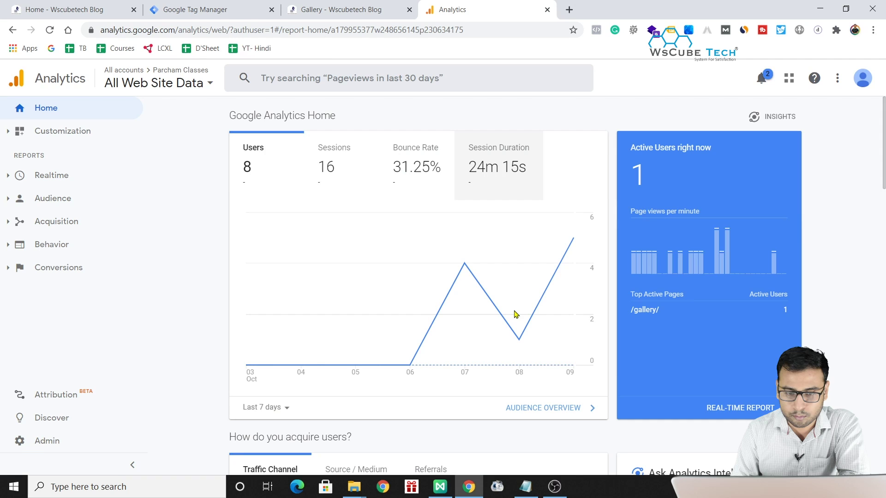
scroll(515, 314, down, 6)
scroll(514, 313, down, 3)
scroll(515, 312, up, 9)
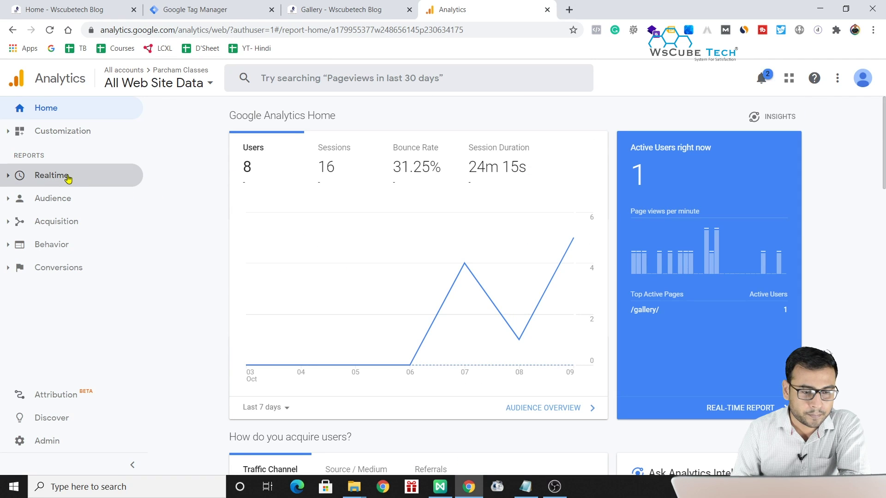
click(45, 181)
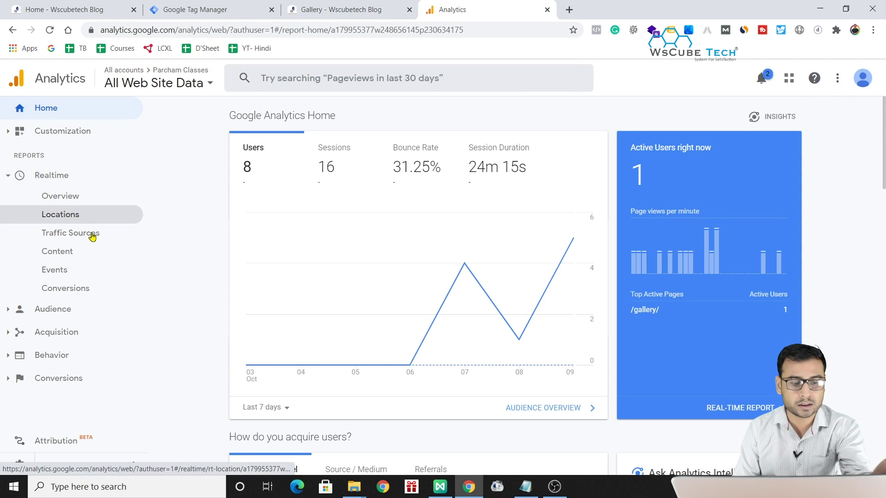
click(60, 272)
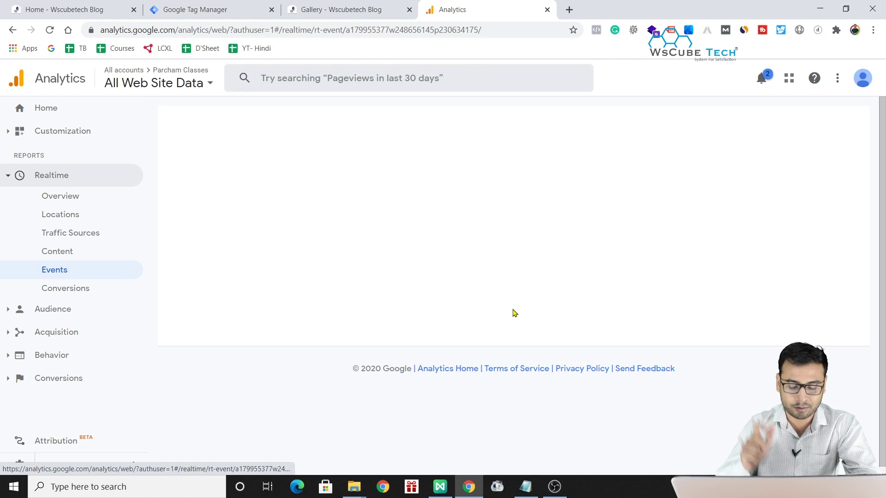
scroll(439, 323, down, 3)
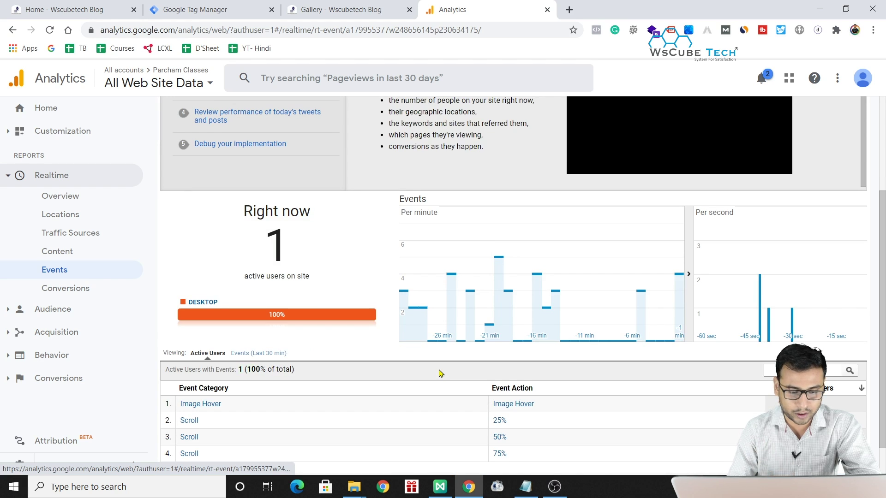
scroll(439, 373, down, 1)
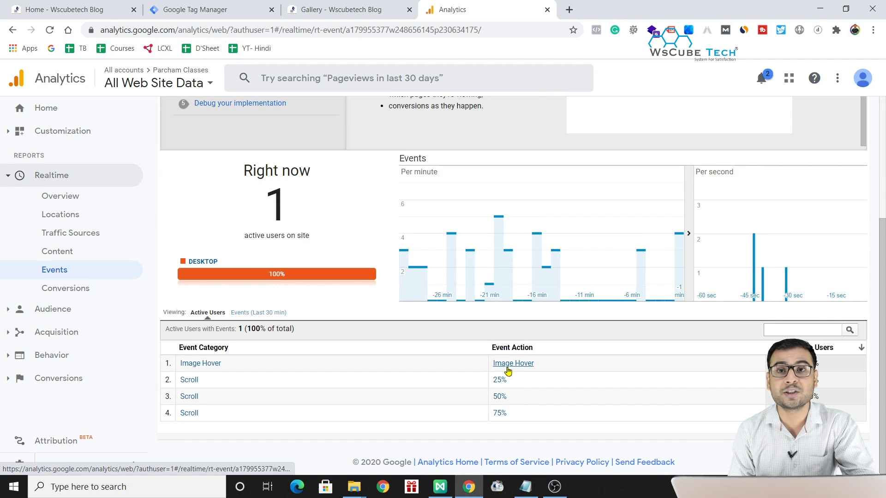